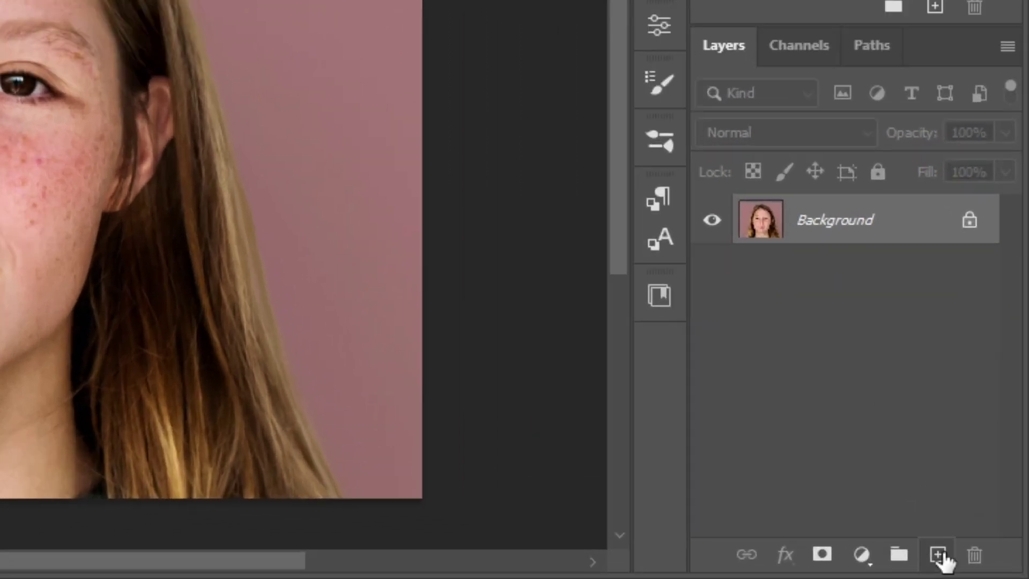
Add a new layer above the background and set up the Healing Brush to sample Current & Below
left_click(938, 555)
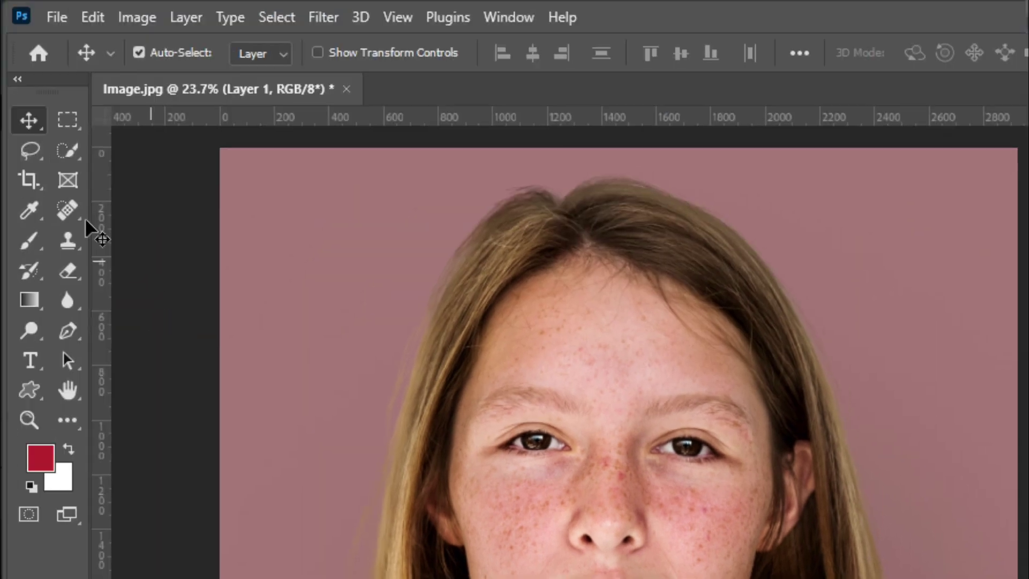
left_click(67, 209)
right_click(68, 213)
left_click(160, 230)
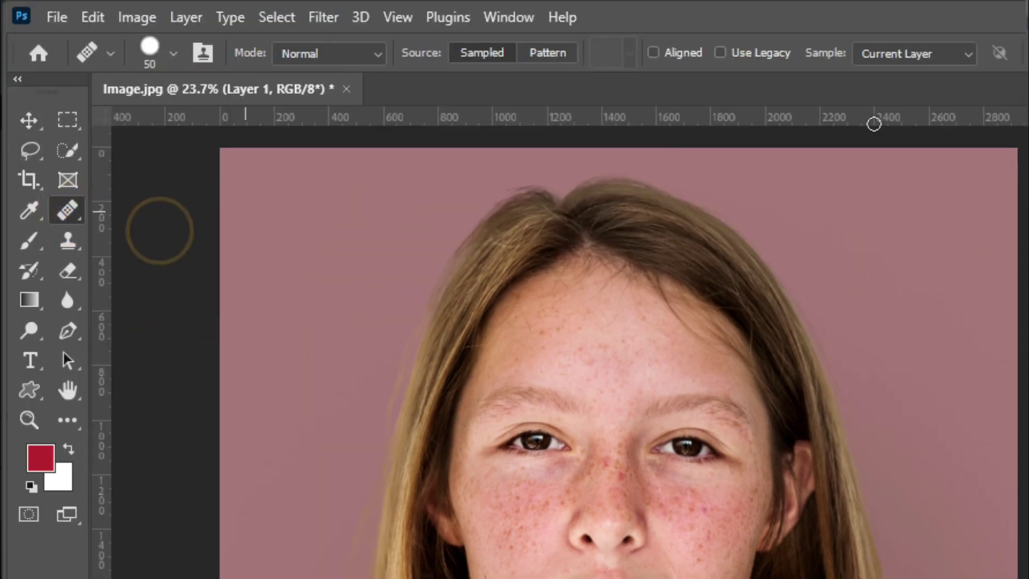
left_click(935, 59)
left_click(929, 89)
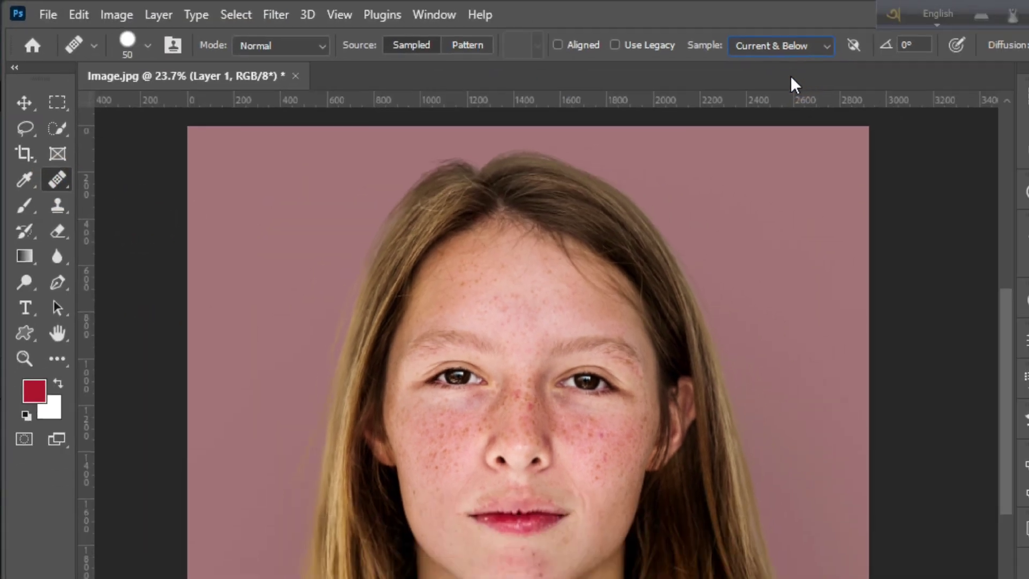
Heal the freckles on the cheek at the image's left with a 60 px Healing Brush, sampling clean nearby skin
left_click(24, 358)
left_click_drag(580, 449, 661, 447)
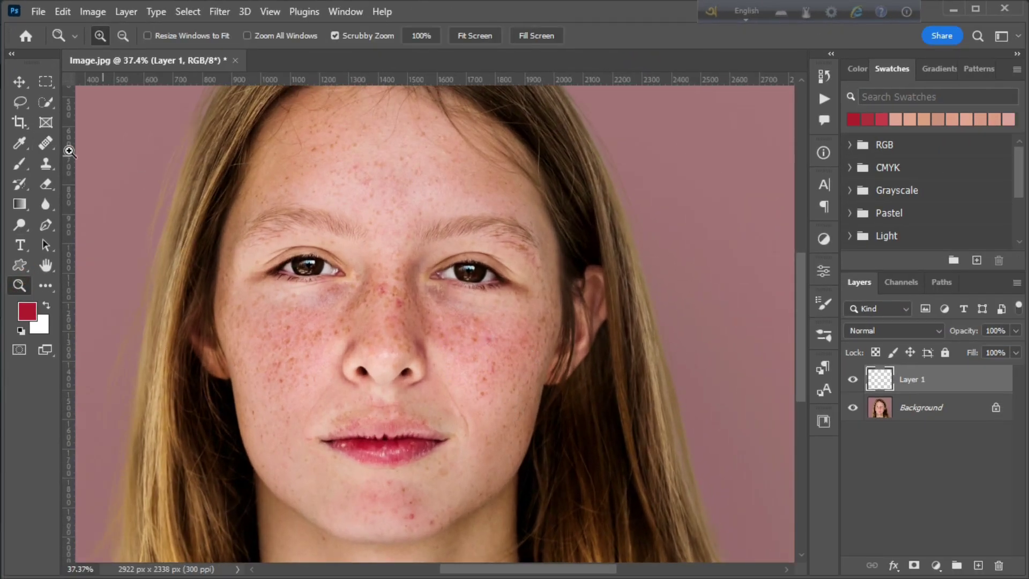
left_click(69, 183)
key("bracketright")
left_click(324, 368, "alt")
mouse_move(307, 381)
left_mouse_down()
mouse_move(278, 374)
mouse_move(307, 358)
mouse_move(268, 372)
mouse_move(324, 346)
mouse_move(255, 302)
left_mouse_up()
left_click(323, 378, "alt")
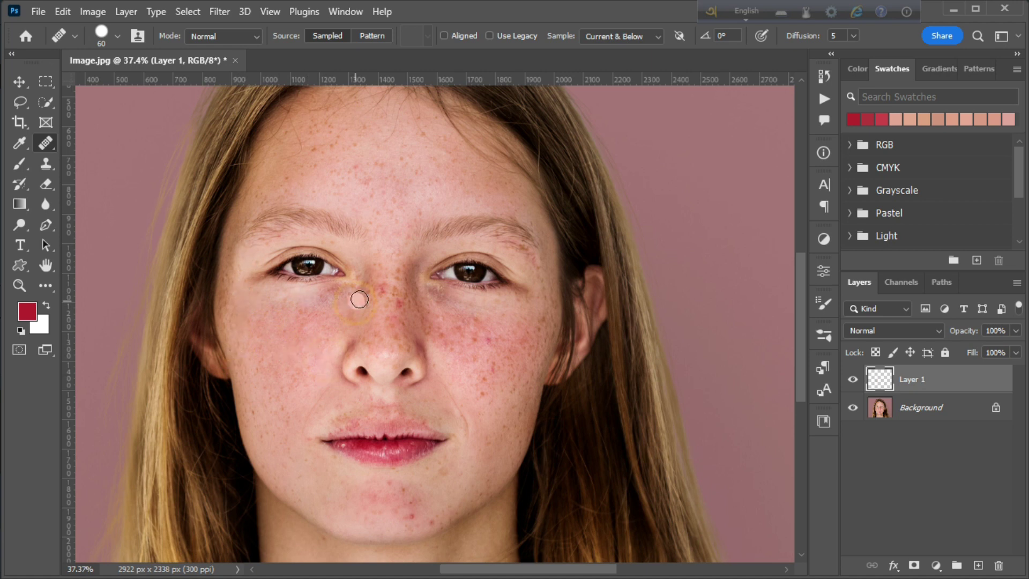
Heal the spots across the forehead above the eyebrows with the 60 px Healing Brush
scroll(349, 305, "up", 5)
scroll(326, 220, "up", 3)
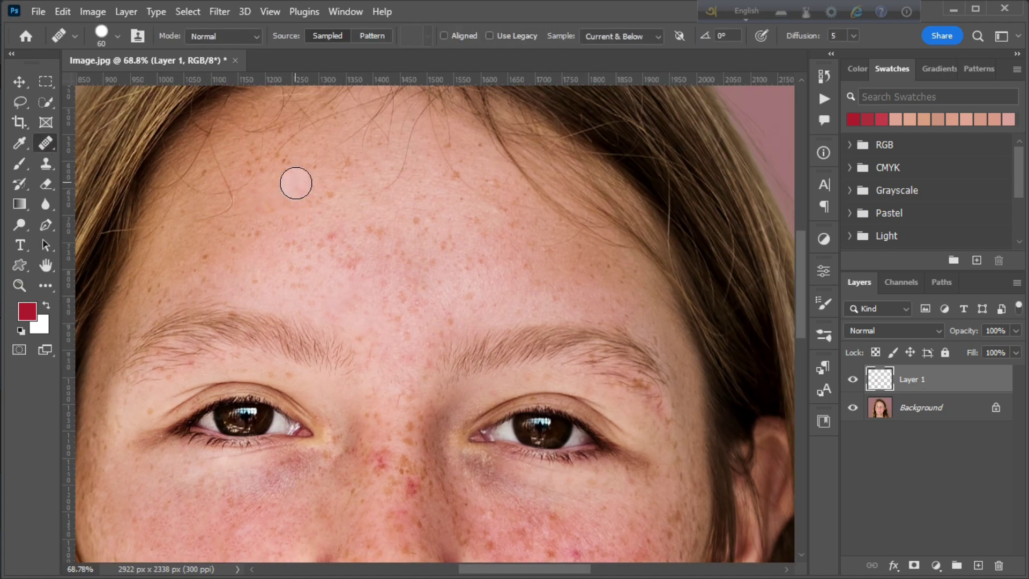
left_click_drag(402, 247, 389, 256)
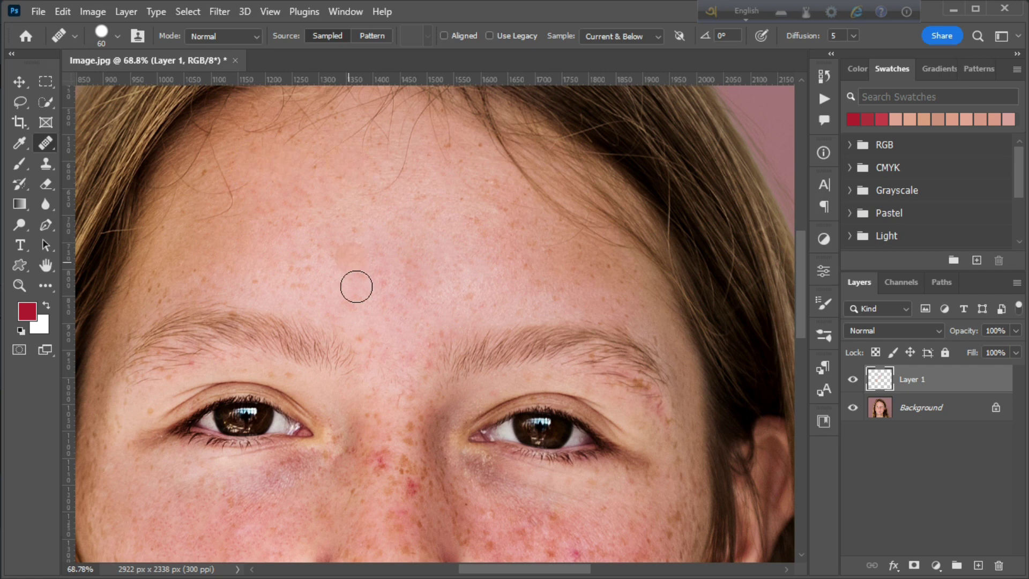
Heal the freckles and red spots between the eyes, on the nose and on the adjoining cheeks with a 40 px Healing Brush
scroll(228, 283, "down", 3)
key("z")
left_click_drag(364, 290, 396, 292)
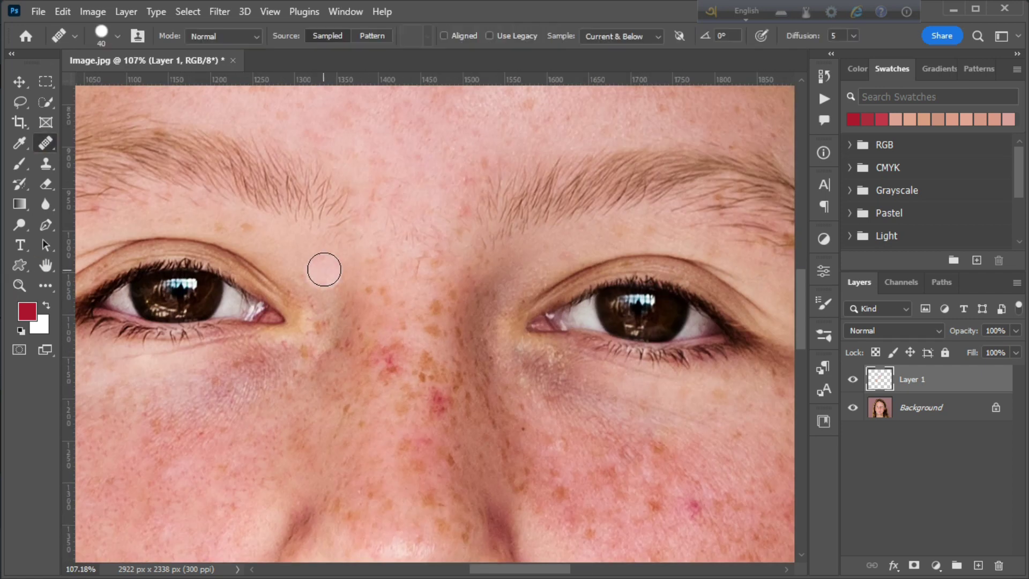
scroll(375, 230, "down", 3)
scroll(394, 225, "down", 1)
left_click(439, 327)
scroll(407, 290, "up", 2)
left_click_drag(361, 349, 394, 348)
left_click_drag(492, 325, 493, 347)
left_click_drag(317, 230, 259, 248)
left_click_drag(458, 339, 364, 320)
left_click(448, 334)
left_click(404, 300)
left_click(486, 349)
left_click(444, 421)
left_click(475, 365)
Heal the remaining blemishes on the outer cheek, around the mouth and on the chin with the 40 px Healing Brush
scroll(446, 400, "down", 6)
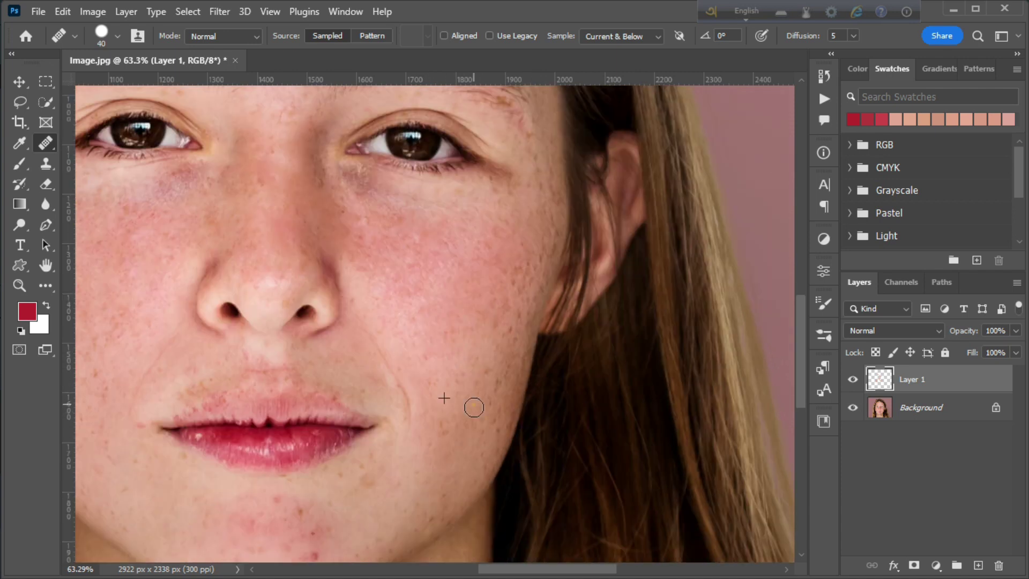
scroll(368, 413, "up", 2)
scroll(367, 413, "left", 4)
scroll(434, 379, "up", 2)
left_click(625, 150)
scroll(634, 339, "down", 3)
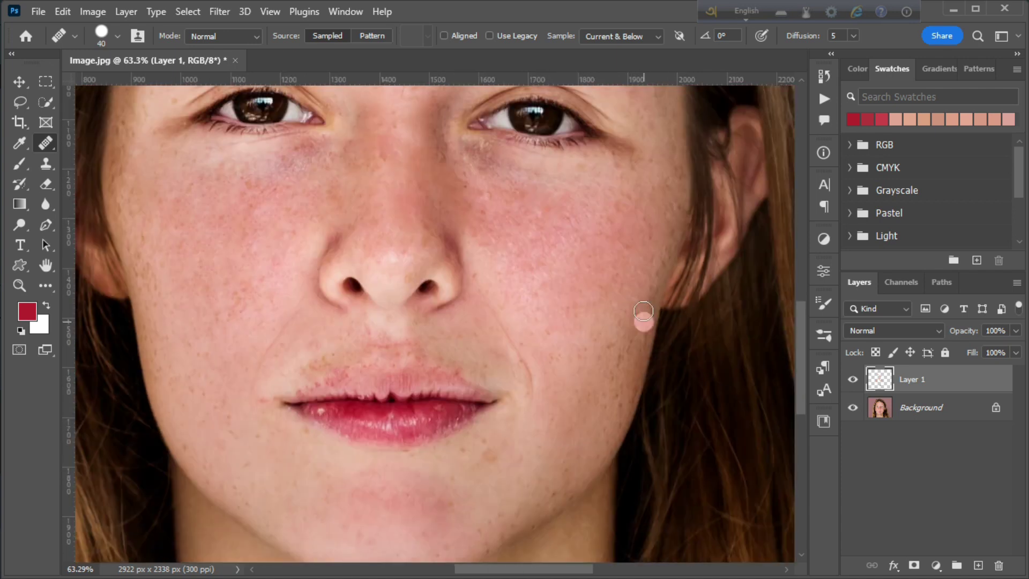
Stamp all visible layers into a new top layer and open Neural Filters for it
key("ctrl+shift+alt+e")
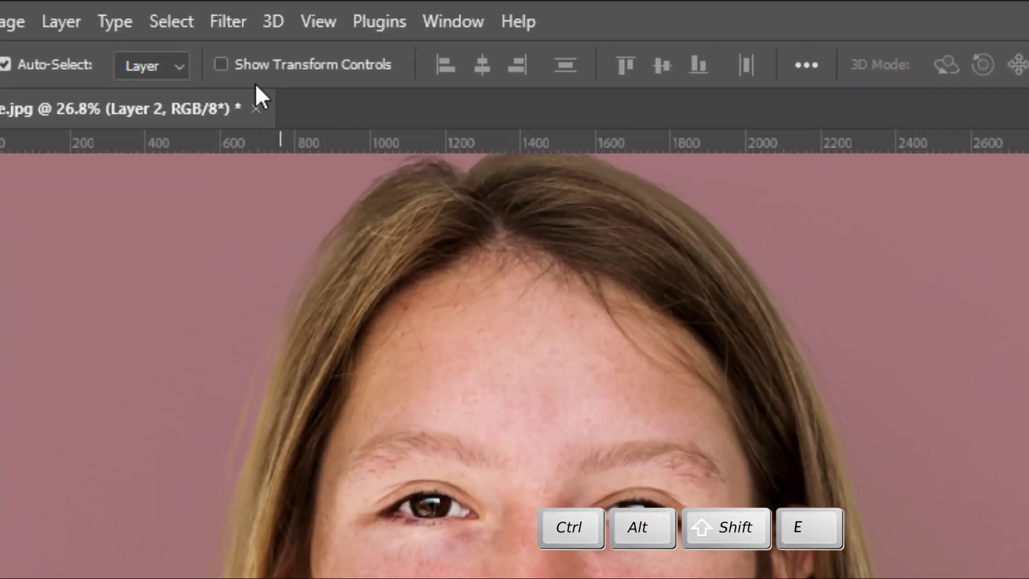
left_click(226, 20)
left_click(282, 135)
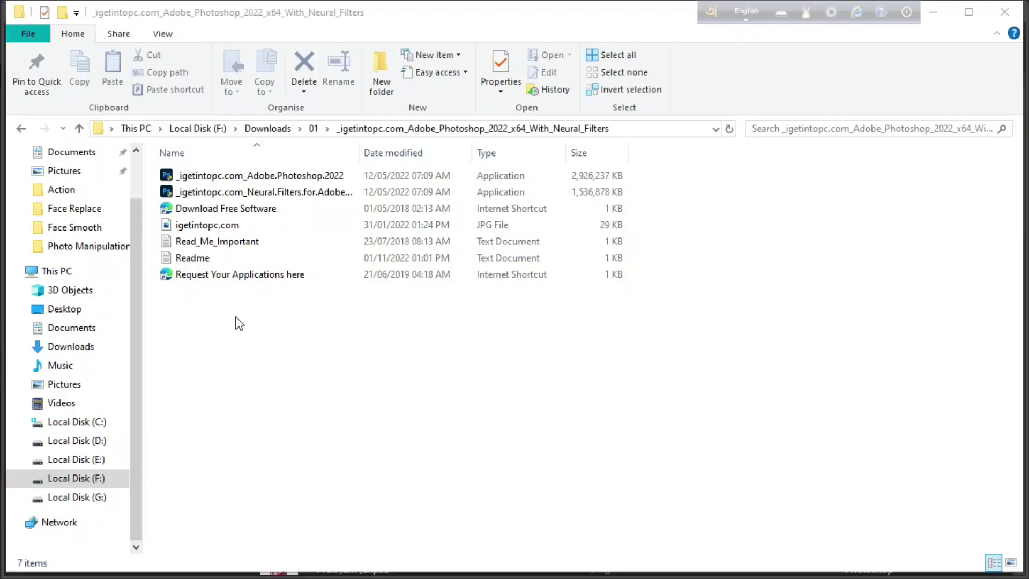
Switch to File Explorer and examine the files in the Photoshop 2022 with Neural Filters download folder
left_click_drag(225, 322, 364, 173)
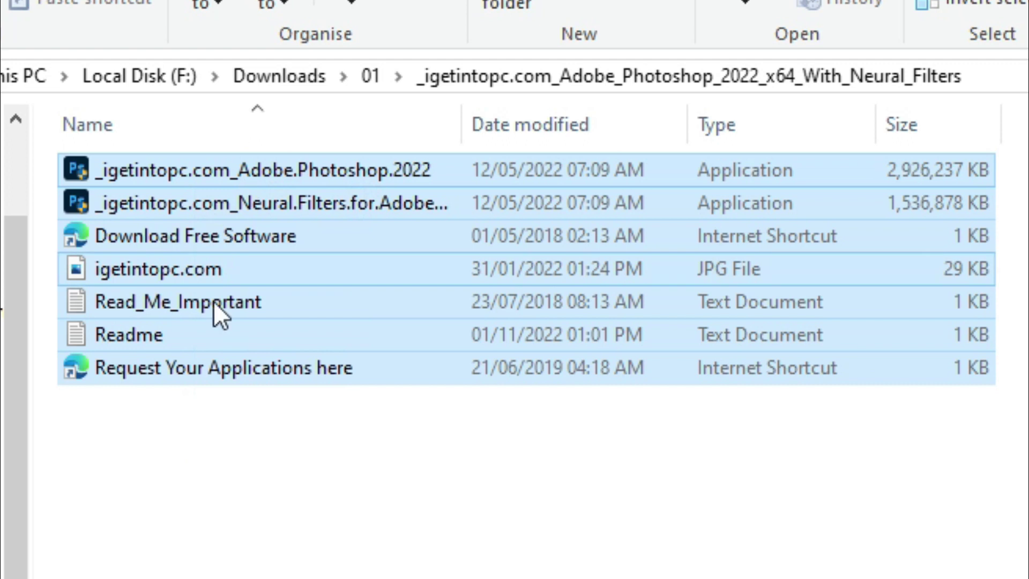
left_click(374, 544)
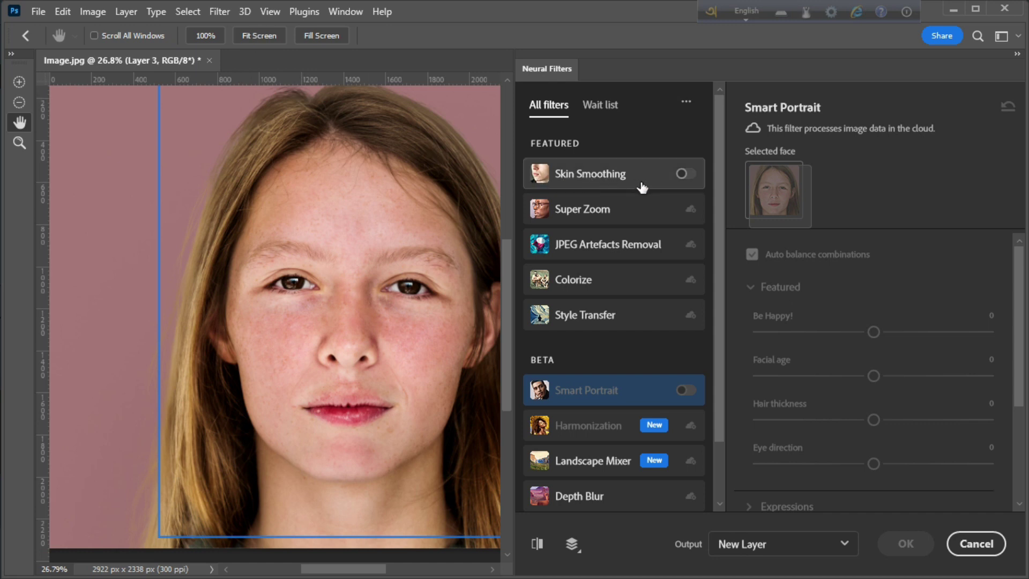
Enable the Skin Smoothing neural filter and compare the face with and without its effect
left_click(686, 176)
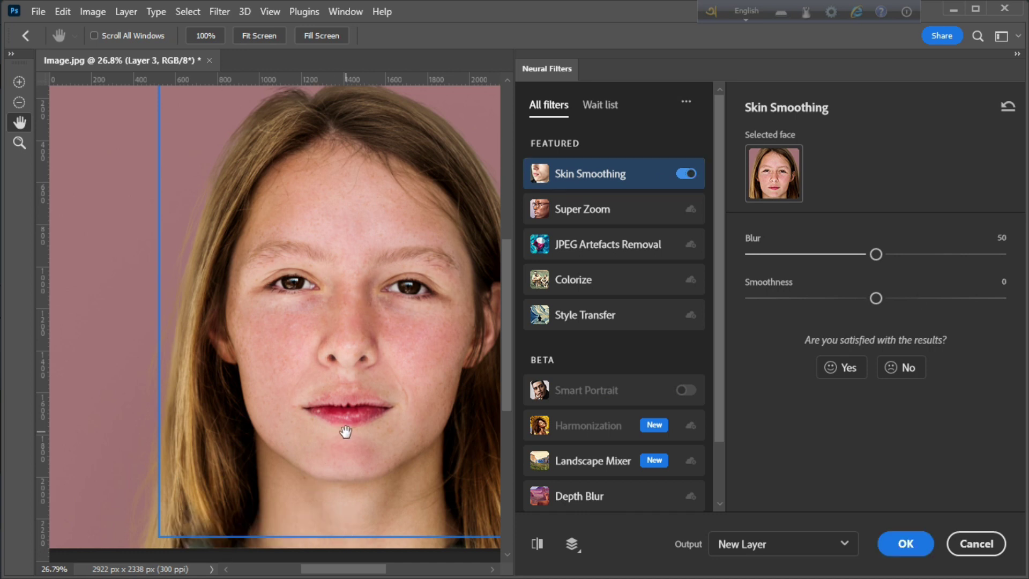
left_click(19, 141)
left_click_drag(409, 345, 455, 452)
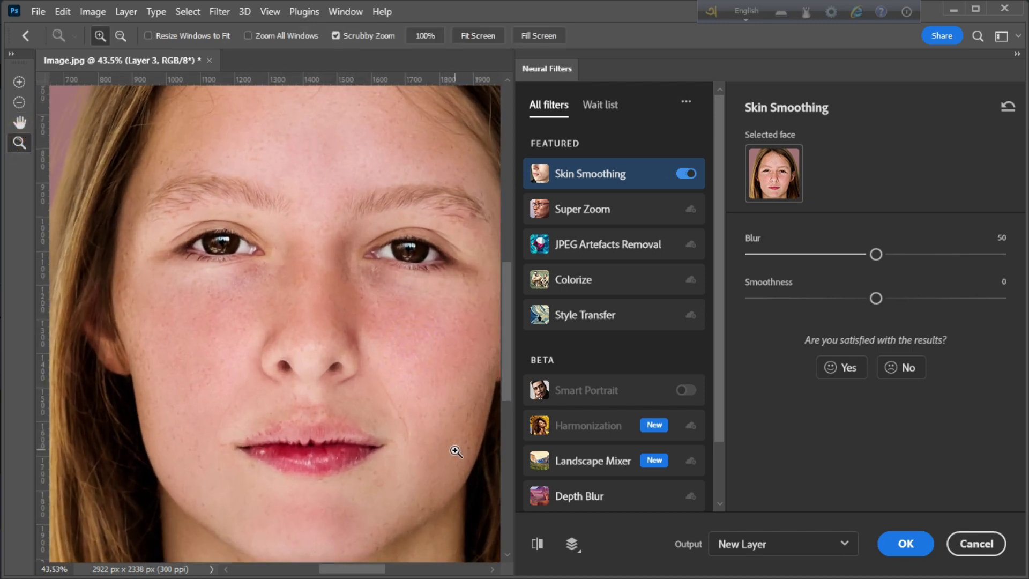
left_click(539, 544)
Set Skin Smoothing's Smoothness to +41 and Blur to 65, checking the before and after preview
left_click_drag(877, 298, 1012, 307)
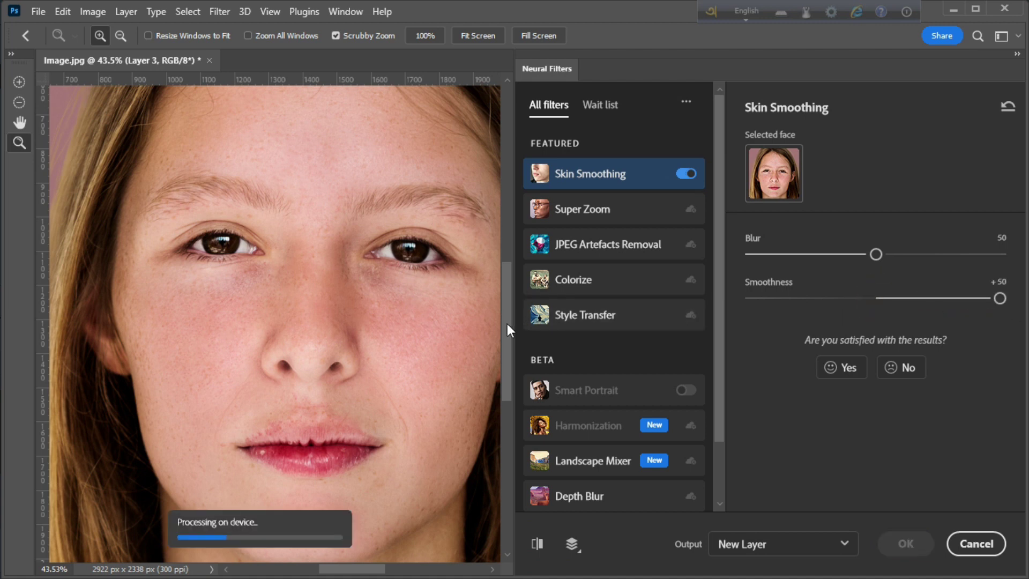
left_click(540, 546)
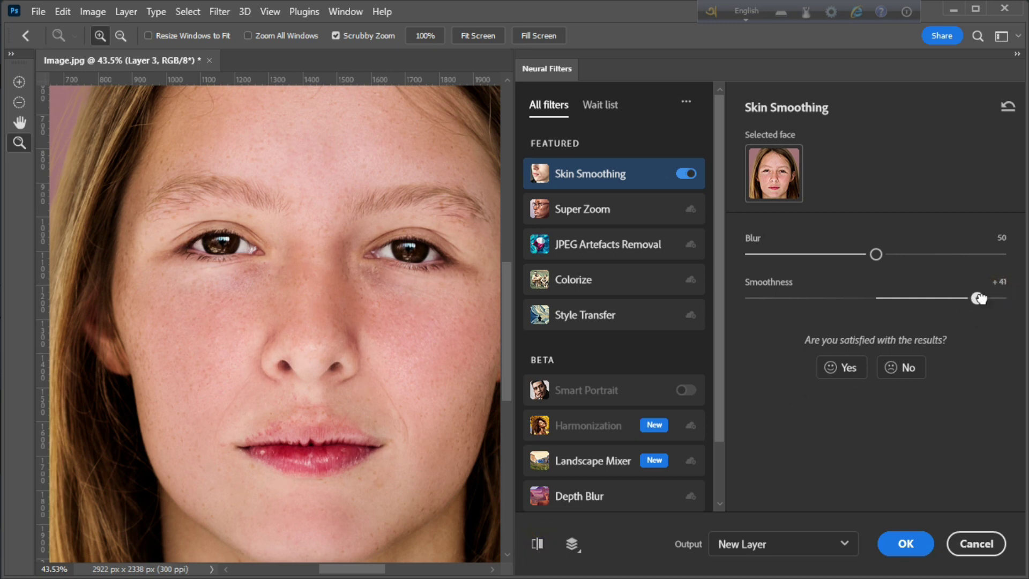
left_click_drag(980, 298, 985, 298)
left_click_drag(885, 252, 913, 255)
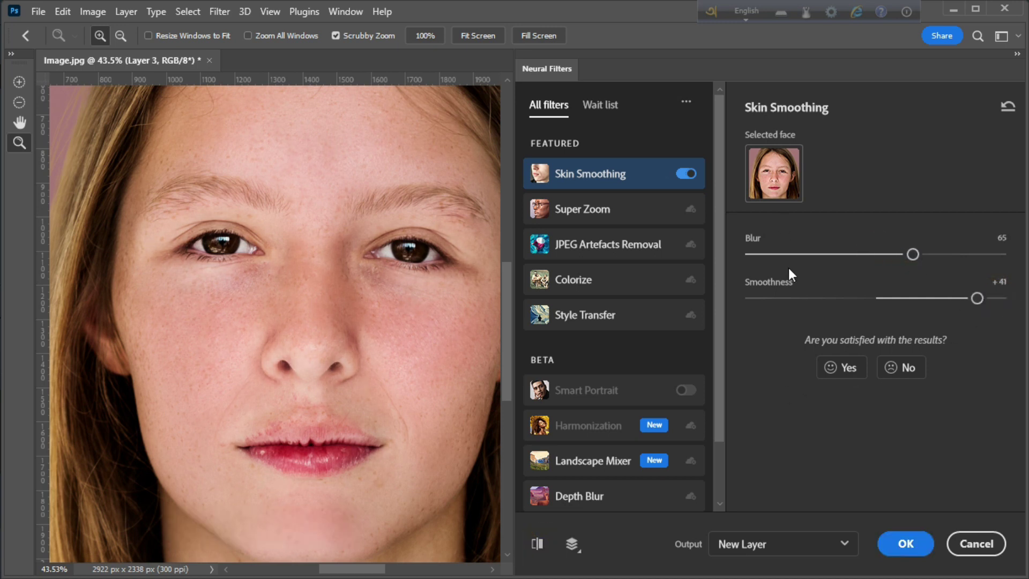
Set the neural filter's output to Smart Filter and apply it
left_click(844, 543)
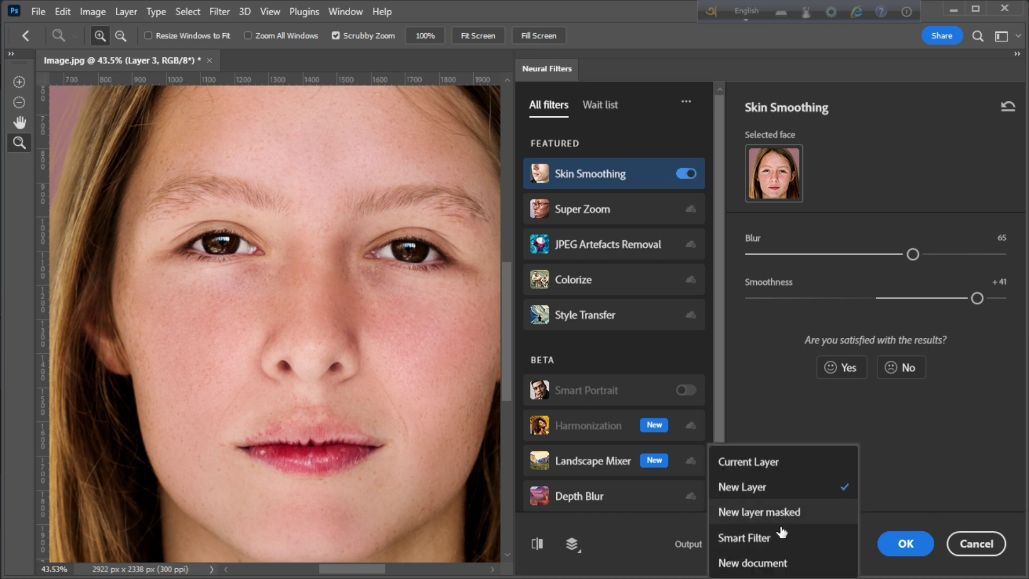
left_click(780, 540)
left_click(904, 543)
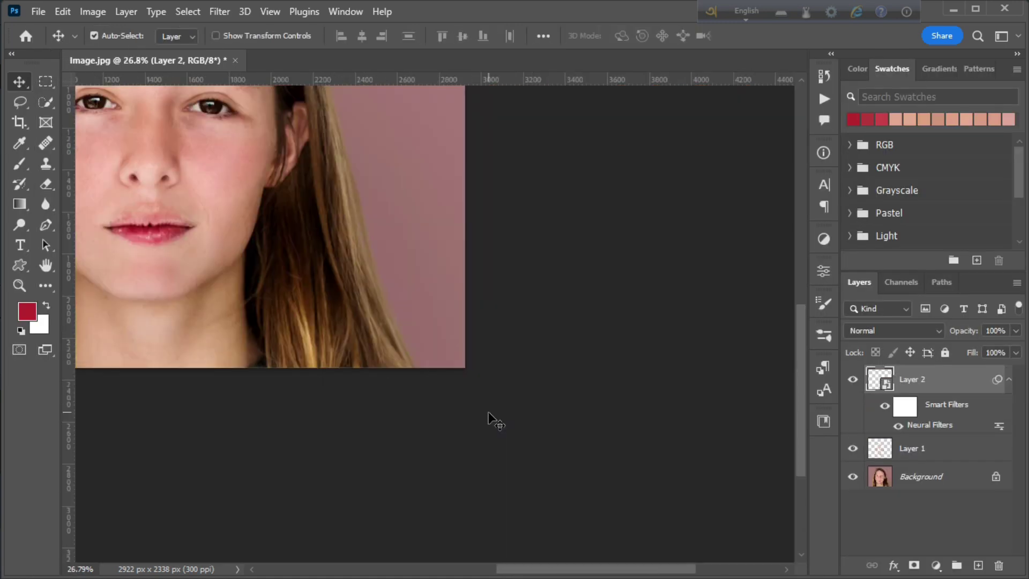
Compare the face with and without the smoothed smart-filter layer
left_click(19, 285)
left_click_drag(300, 231, 443, 291)
left_click(853, 380)
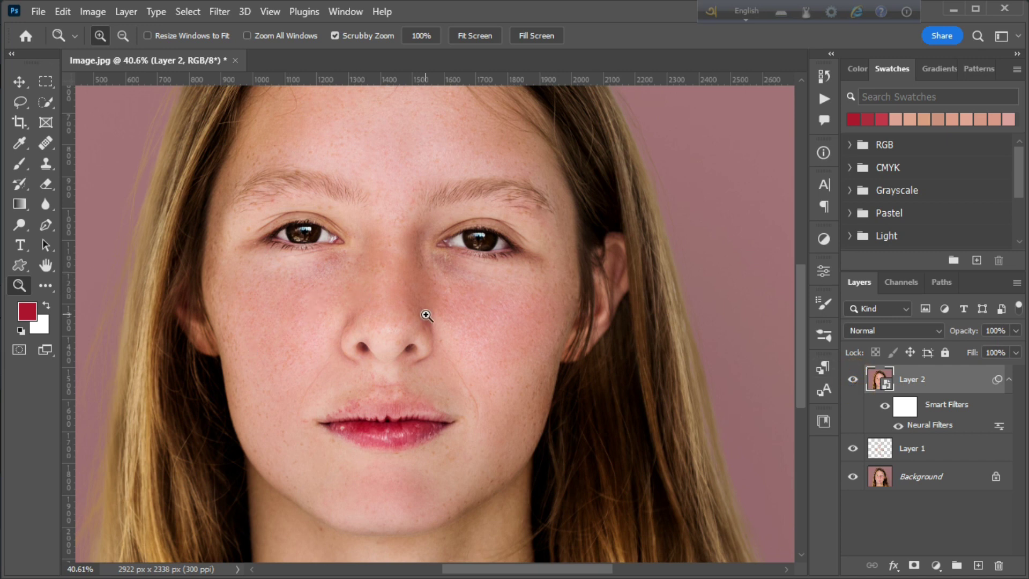
Stamp all visible layers into another new layer at the top of the stack
key("ctrl+0")
key("v")
key("ctrl+alt+shift+e")
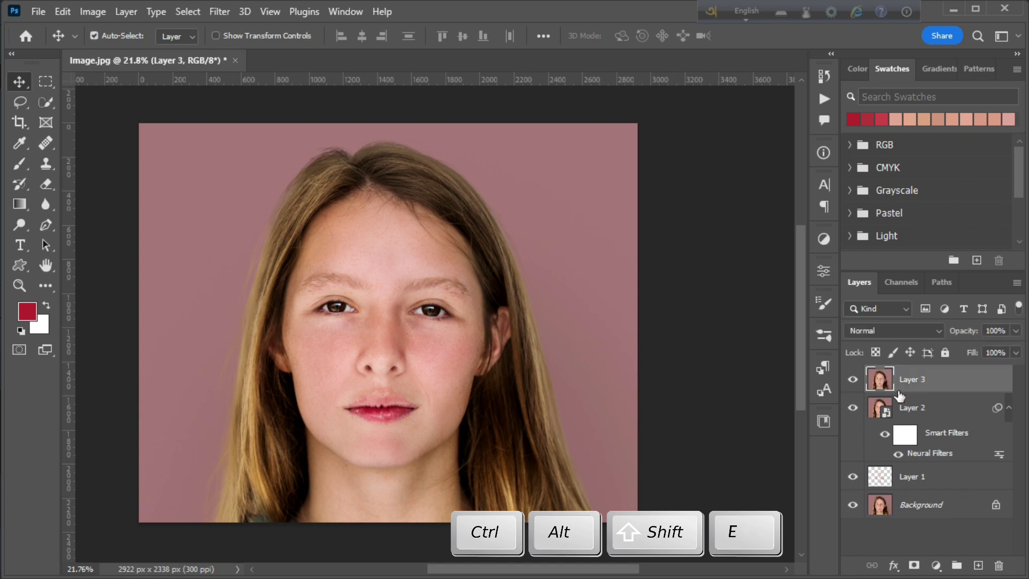
Invert the colours of the top stamped layer and set its blend mode to Vivid Light
key("ctrl+i")
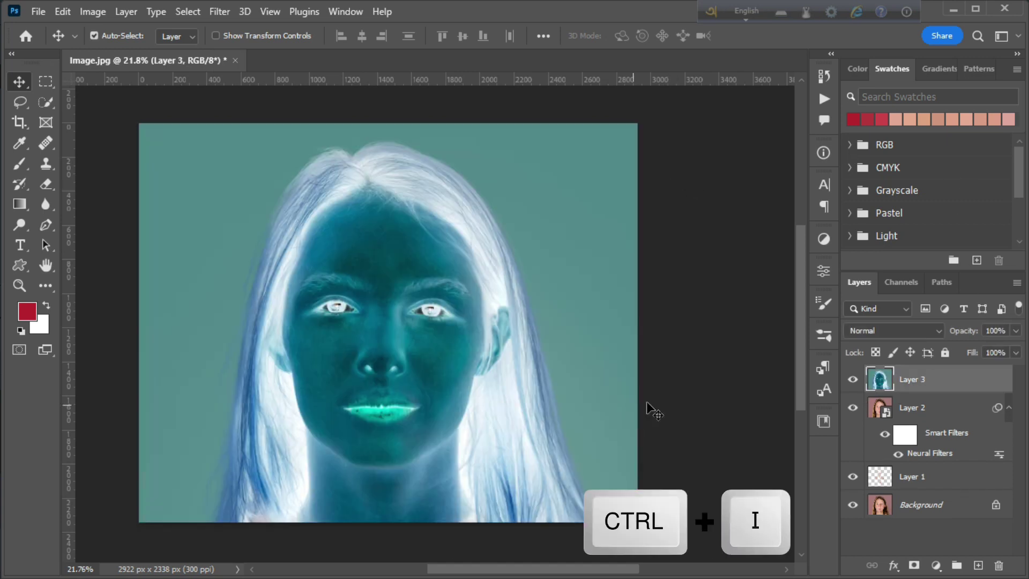
left_click(903, 331)
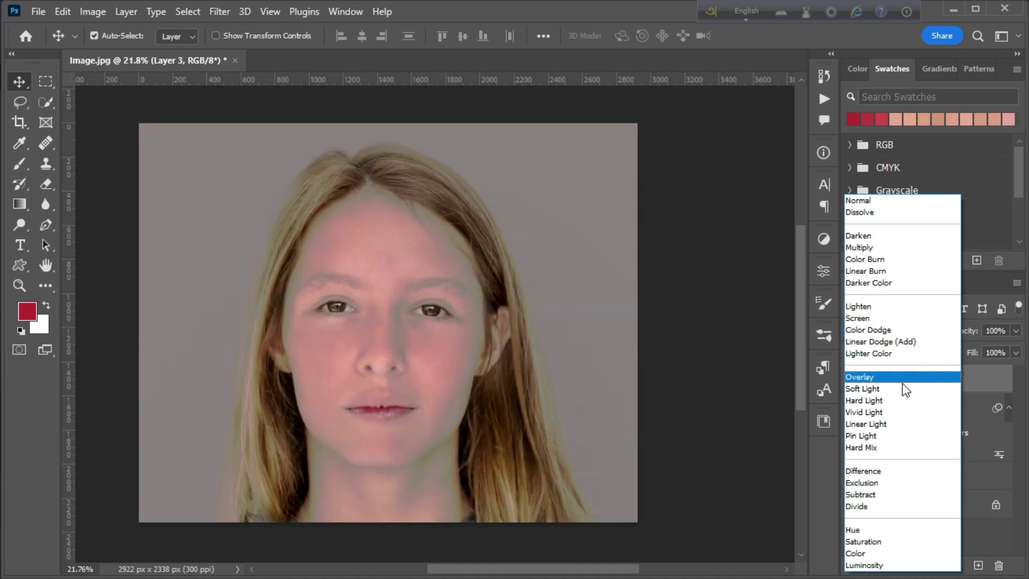
left_click(893, 411)
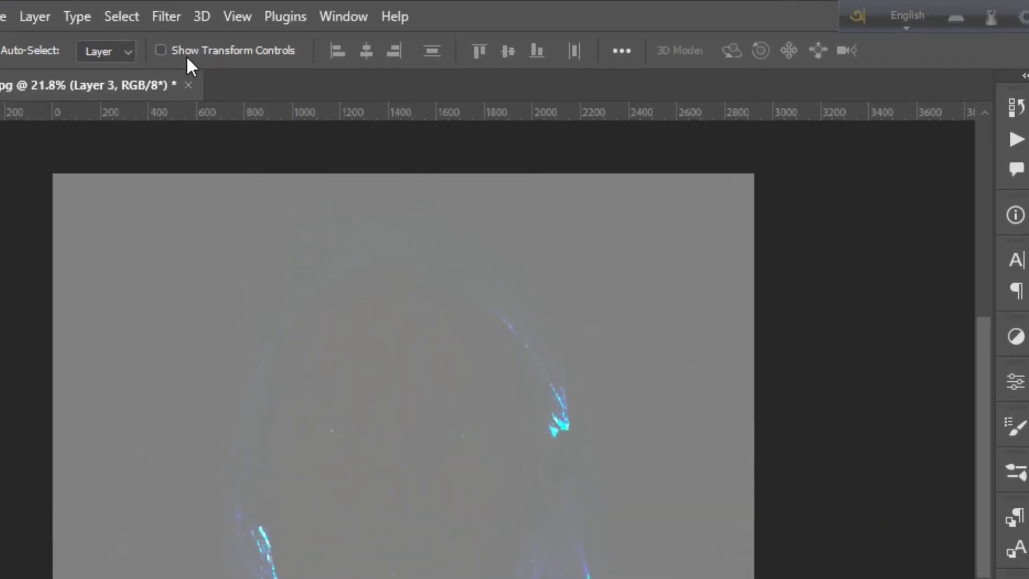
Apply a High Pass filter with a radius of 6.6 pixels to the inverted layer
left_click(221, 14)
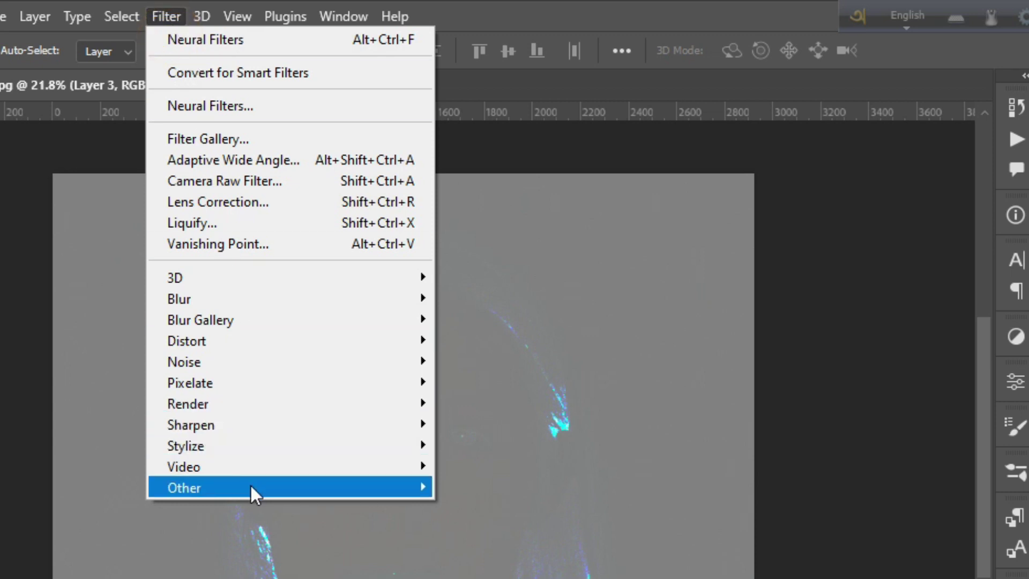
mouse_move(250, 484)
left_click(486, 513)
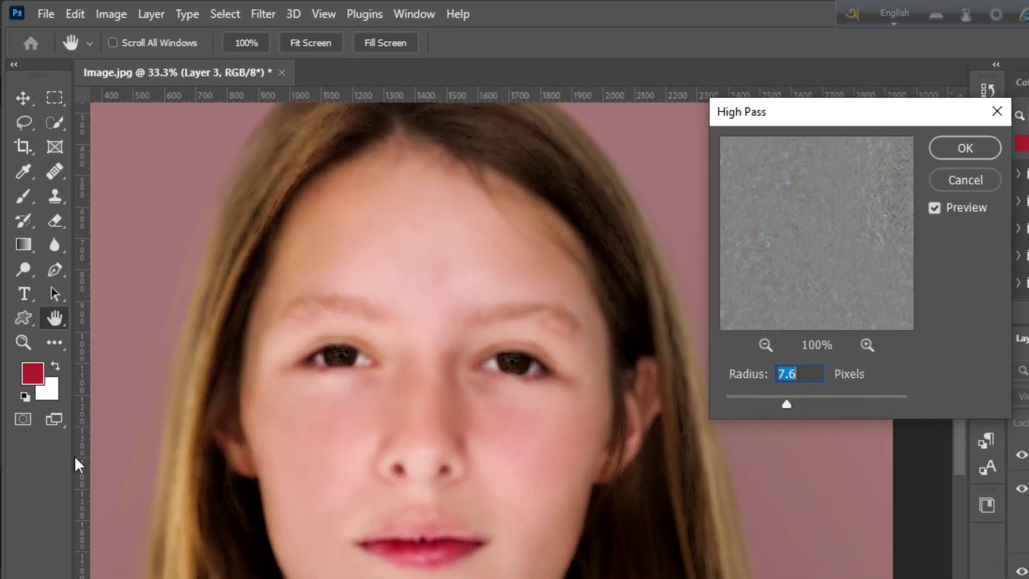
mouse_move(786, 403)
left_mouse_down()
mouse_move(758, 405)
mouse_move(781, 405)
left_mouse_up()
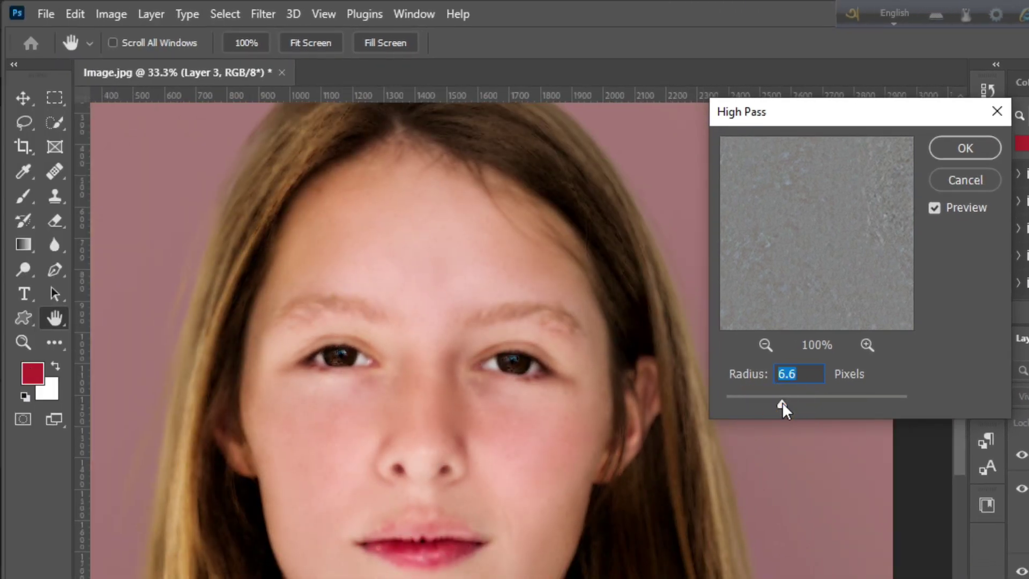
left_click(984, 152)
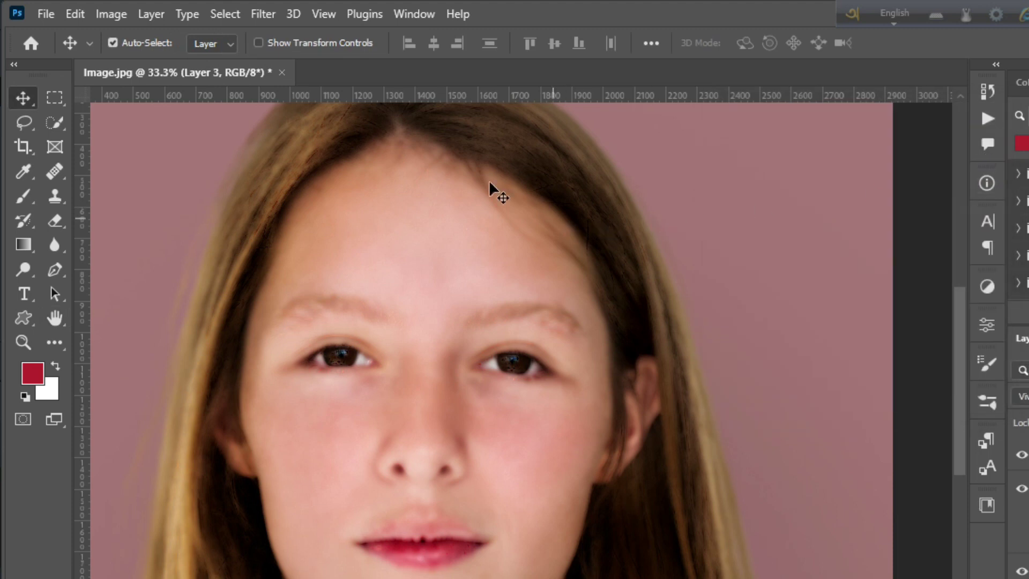
Apply a Gaussian Blur with a radius of 4.3 pixels to the inverted High Pass layer
left_click(265, 11)
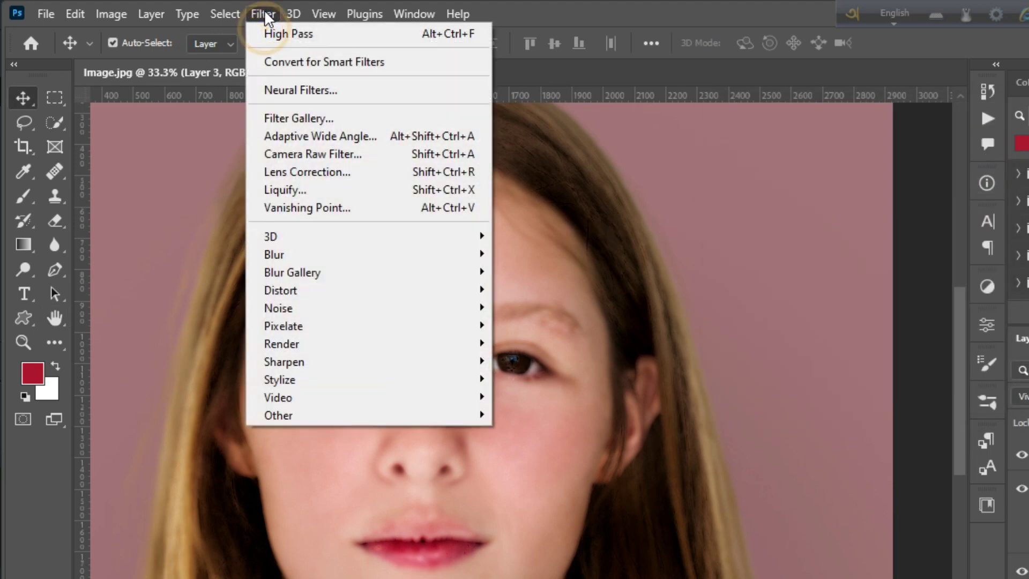
mouse_move(294, 258)
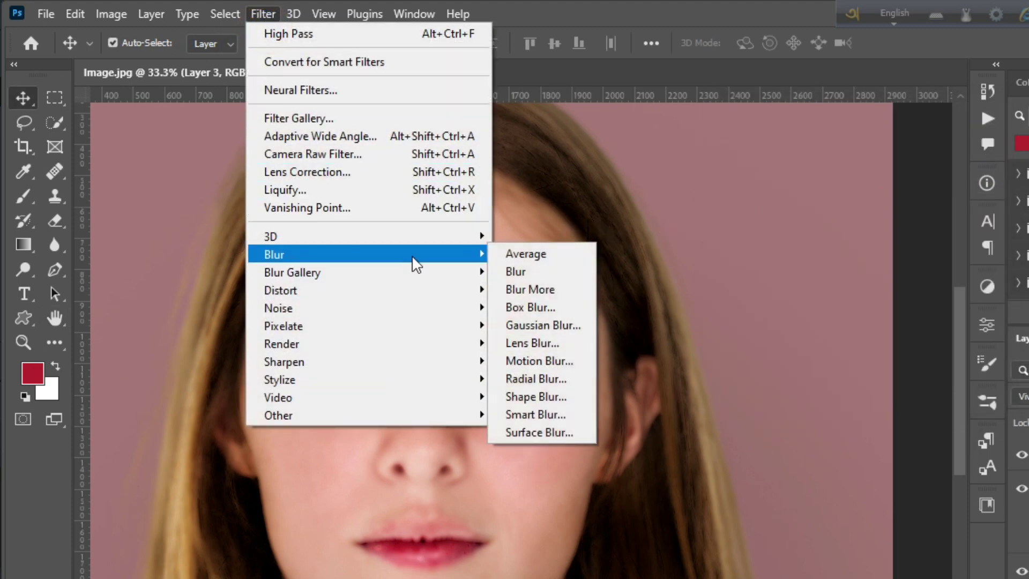
left_click(547, 324)
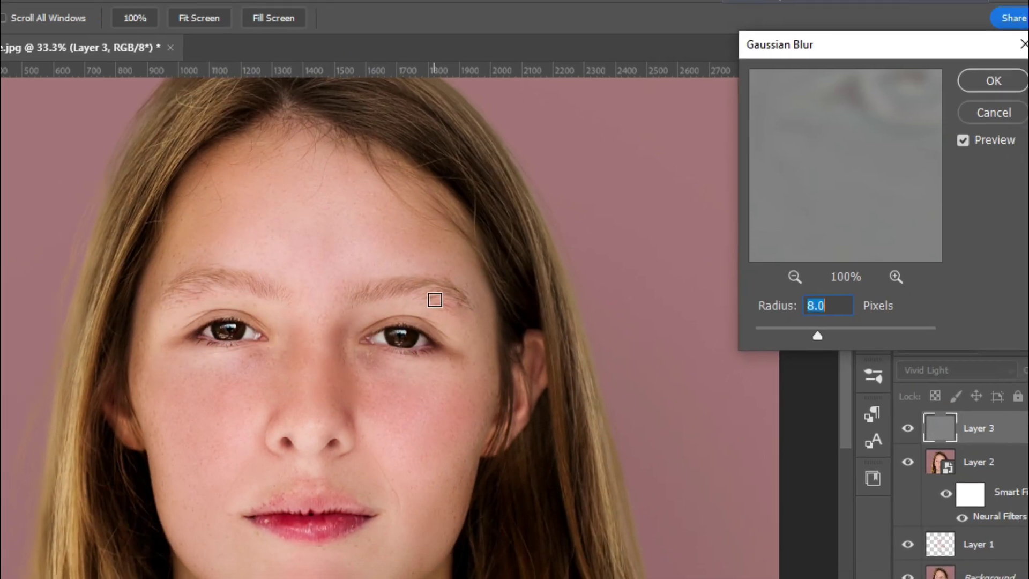
left_click(177, 423, "ctrl")
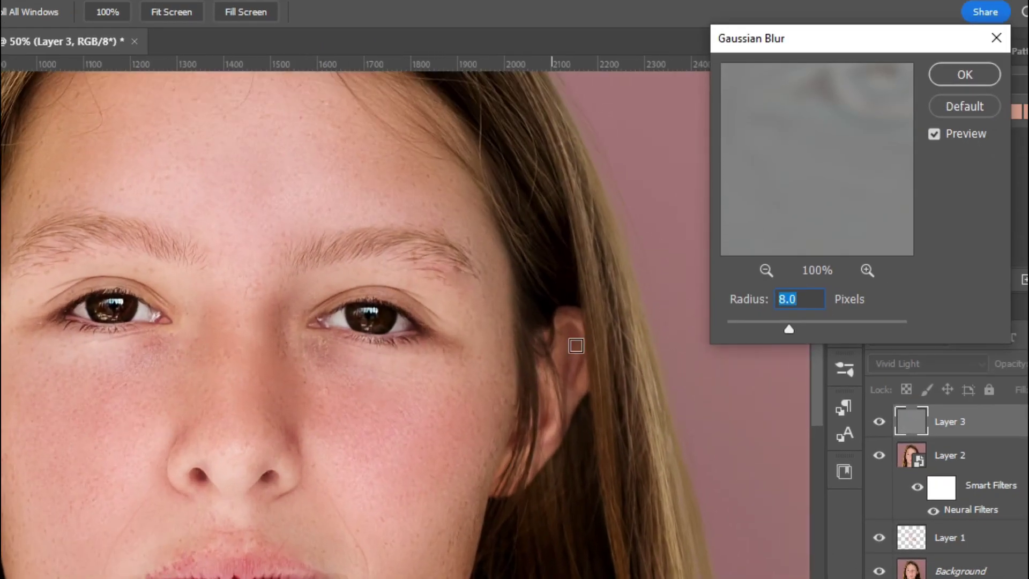
left_click_drag(789, 329, 769, 330)
key("ctrl+minus")
key("ctrl+plus")
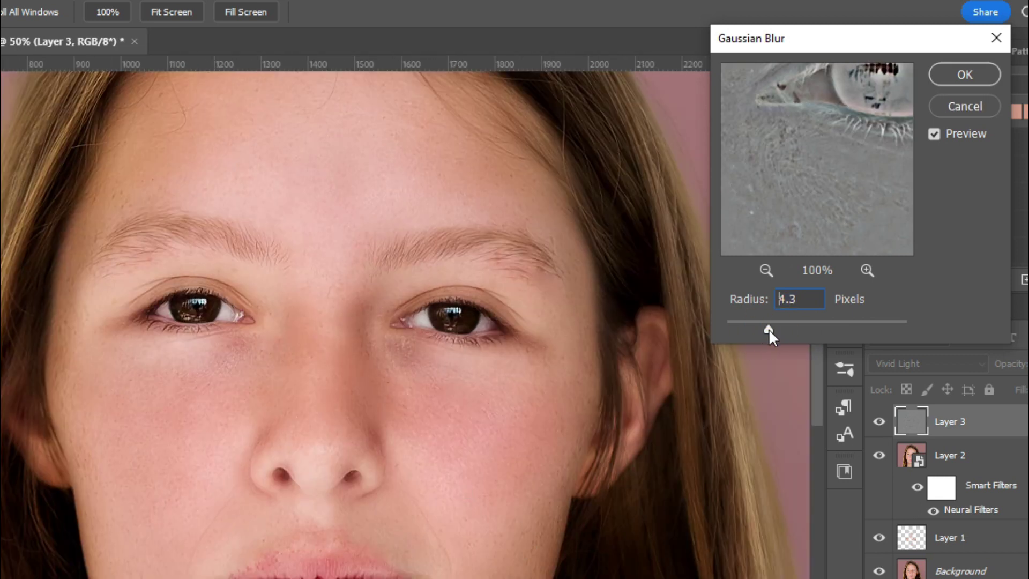
left_click(967, 75)
Add a layer mask to the High Pass layer and invert the mask to black
key("z")
left_click_drag(333, 333, 302, 395)
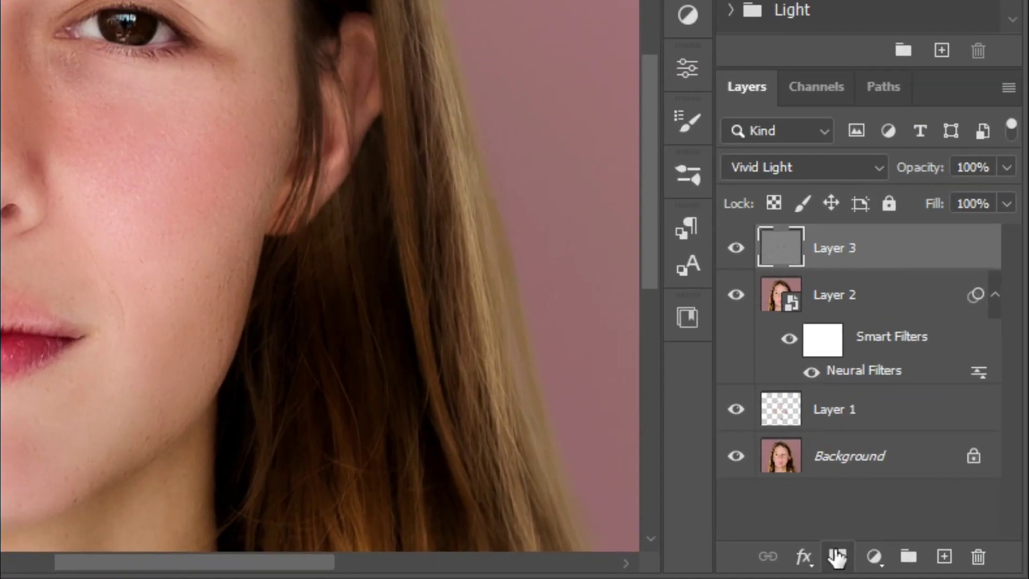
left_click(836, 557)
key("ctrl+i")
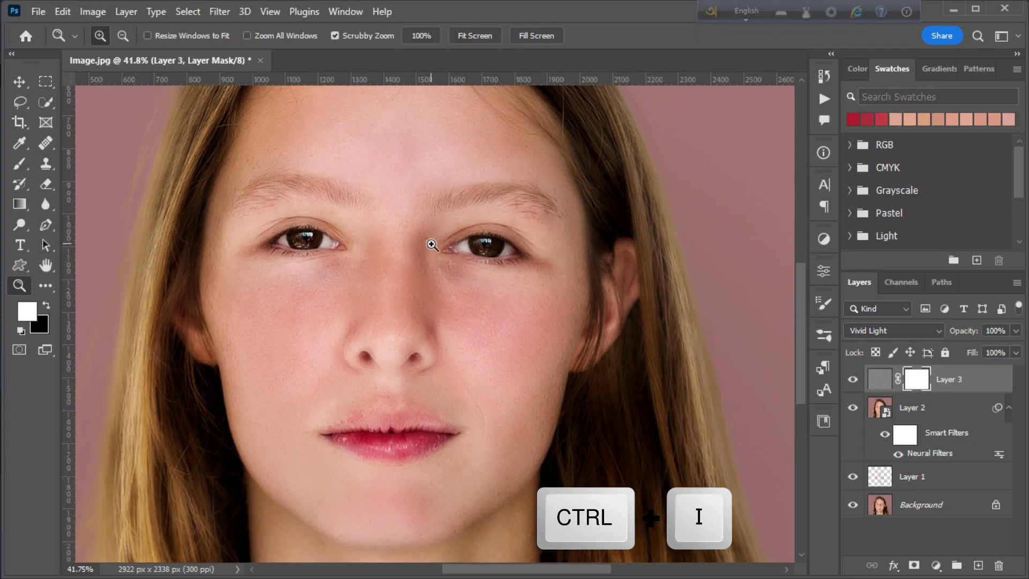
key("ctrl+i")
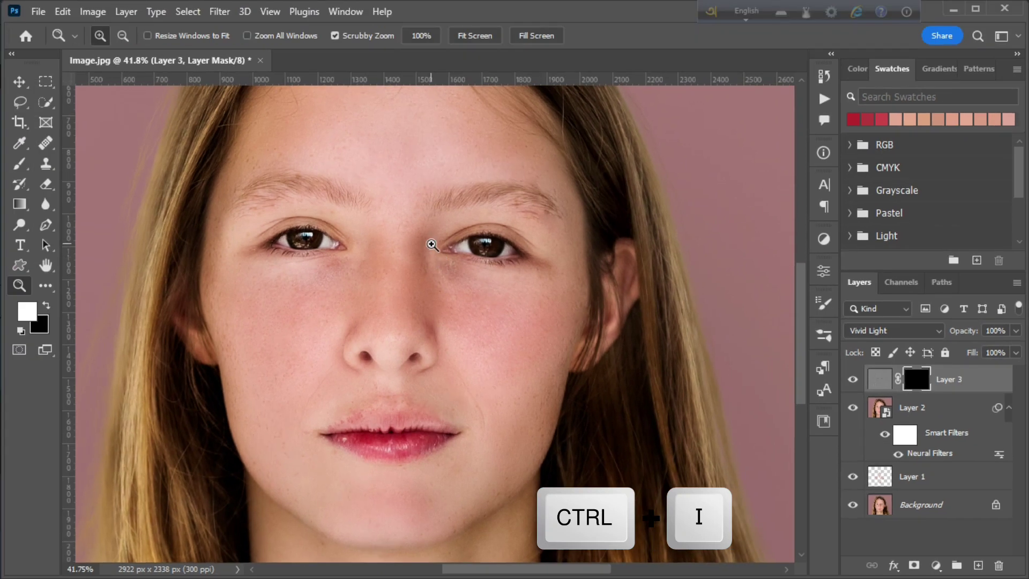
Paint white on the mask over the cheek below the eye with a soft brush, setting its flow to 41%
scroll(397, 258, "up", 1)
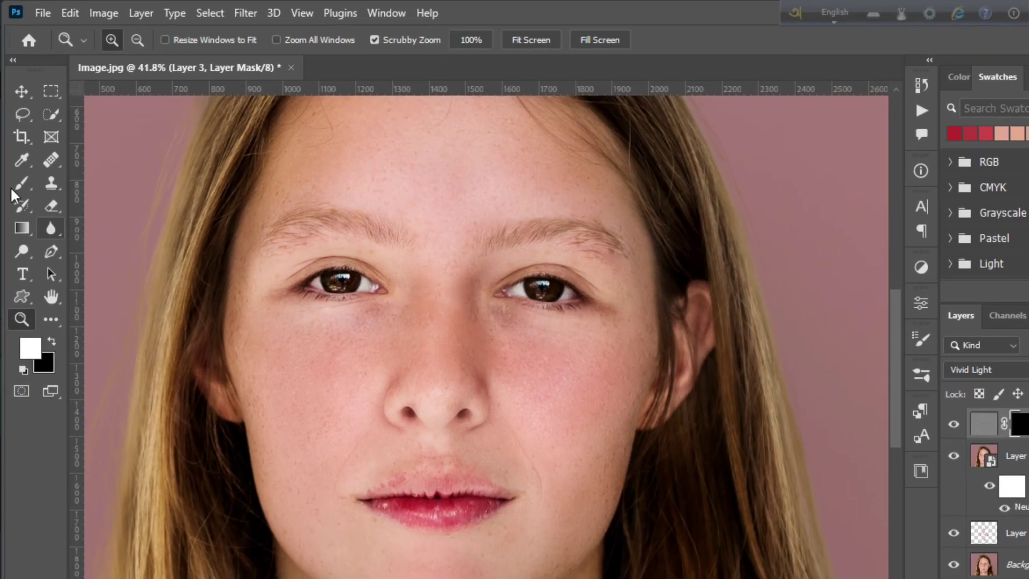
left_click(20, 164)
left_click_drag(720, 62, 738, 79)
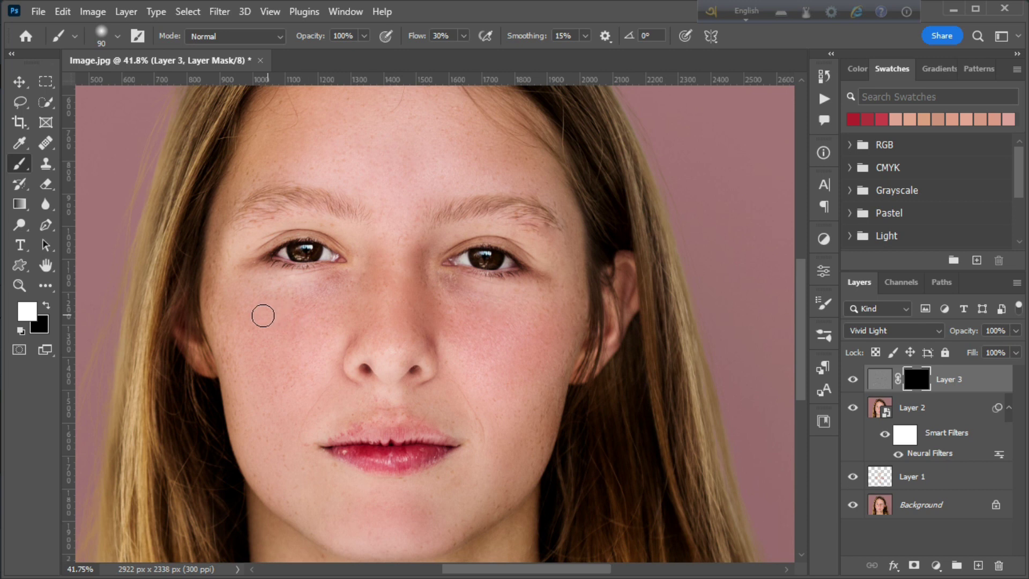
key("bracketright")
left_click(276, 307)
left_click_drag(284, 300, 340, 315)
left_click_drag(416, 38, 422, 39)
mouse_move(319, 344)
left_mouse_down()
mouse_move(254, 355)
mouse_move(274, 398)
mouse_move(236, 332)
mouse_move(281, 290)
mouse_move(215, 295)
left_mouse_up()
Paint white on the mask over the remaining face and neck skin, resizing the soft brush to suit each area
scroll(271, 448, "down", 1)
key("bracketleft")
key("bracketleft")
key("bracketleft")
key("bracketleft")
key("bracketleft")
key("bracketright")
key("bracketright")
key("bracketright")
key("bracketright")
scroll(320, 218, "up", 2)
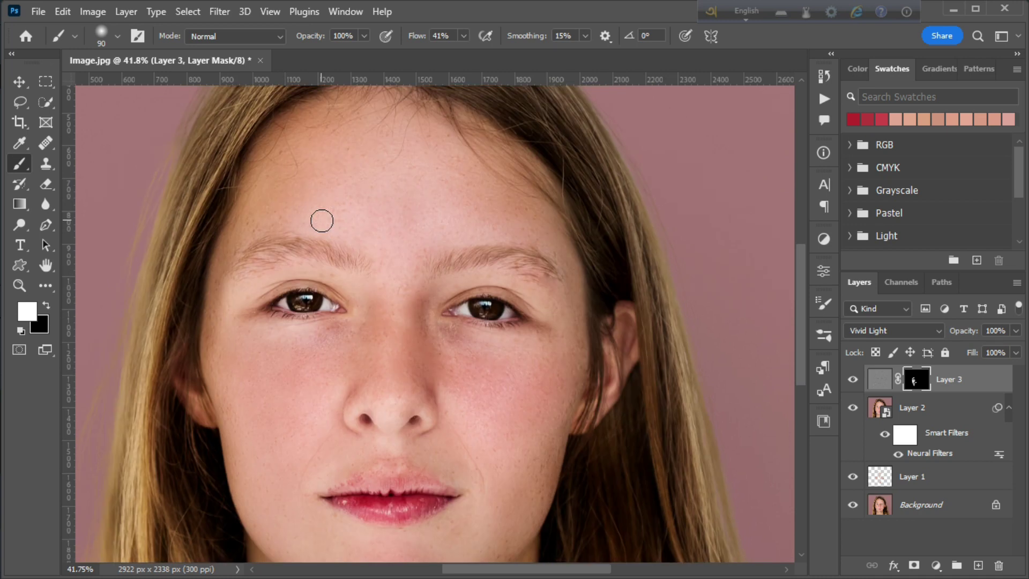
scroll(362, 296, "down", 1)
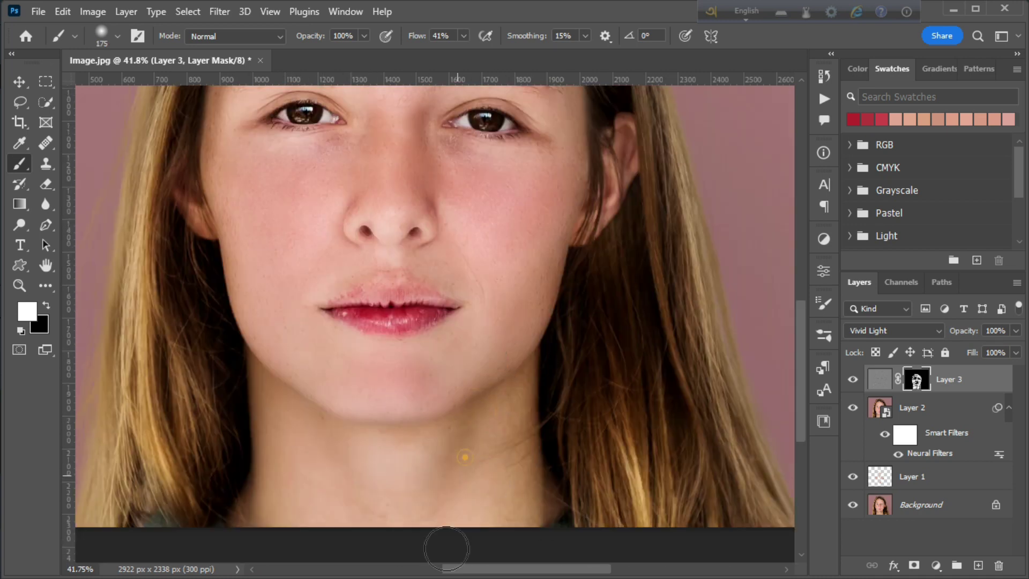
scroll(448, 545, "down", 1)
scroll(395, 446, "up", 3)
key("p")
left_click(23, 166)
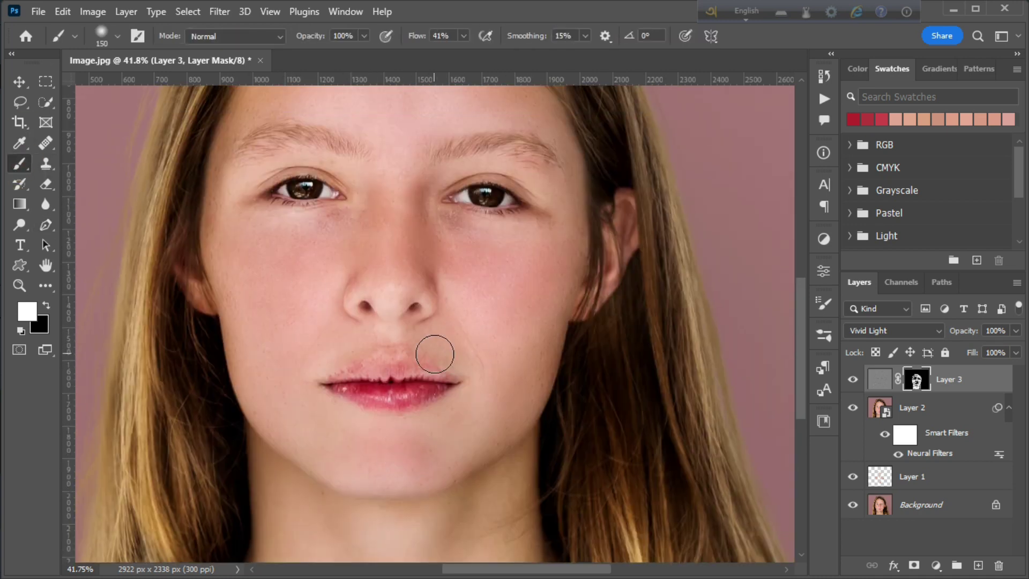
scroll(358, 304, "up", 2)
scroll(357, 305, "down", 1)
Examine the smoothed skin across the whole portrait with no layer selected
key("z")
mouse_move(347, 311)
left_mouse_down()
mouse_move(420, 423)
mouse_move(358, 323)
left_mouse_up()
key("ctrl+0")
key("v")
left_click(511, 546)
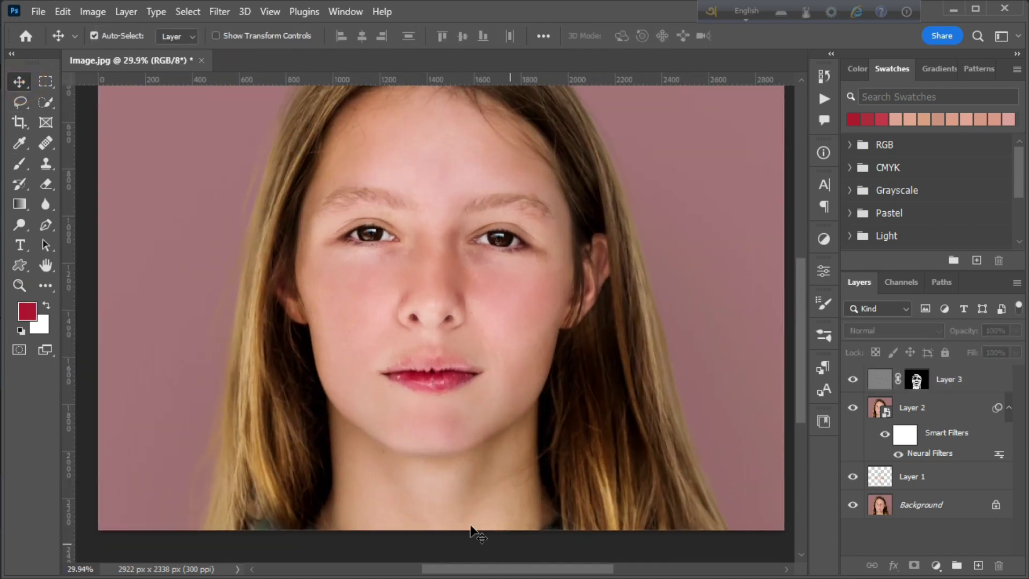
left_click(20, 284)
left_click_drag(410, 362, 384, 389)
scroll(384, 388, "up", 1)
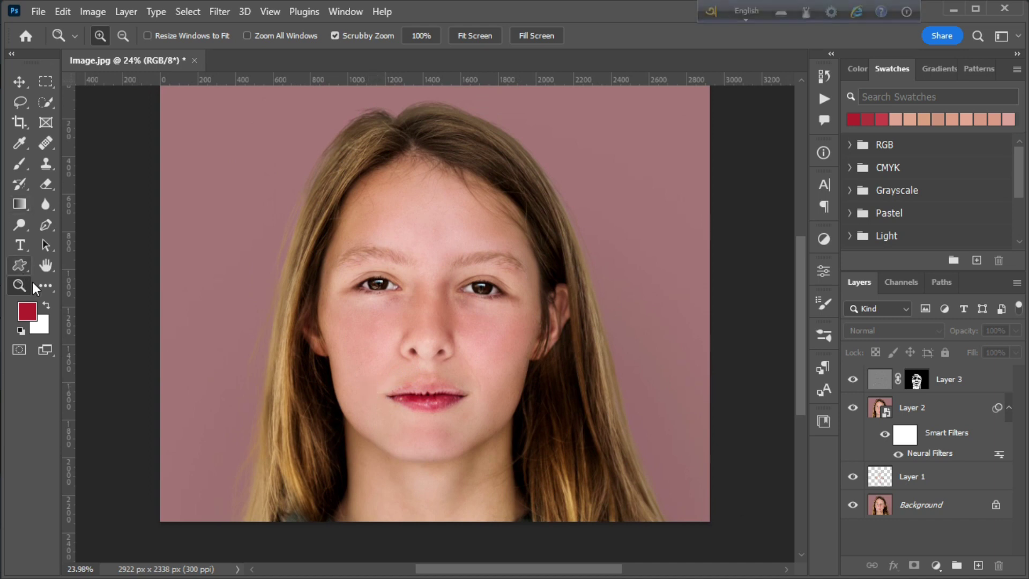
Stamp all visible layers into a new layer above the masked High Pass layer
left_click_drag(177, 258, 190, 279)
key("ctrl+alt+shift+e")
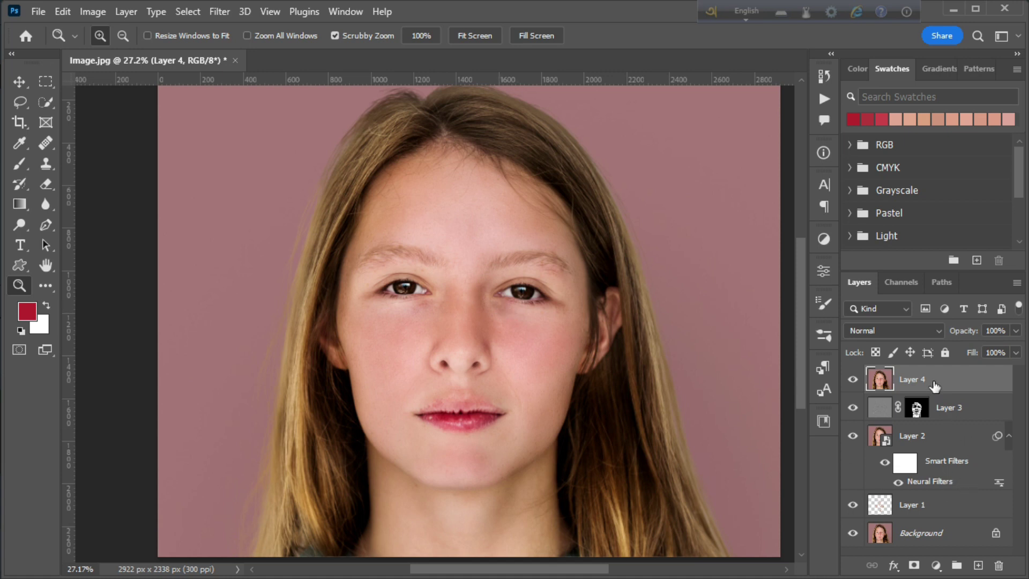
left_click(497, 323)
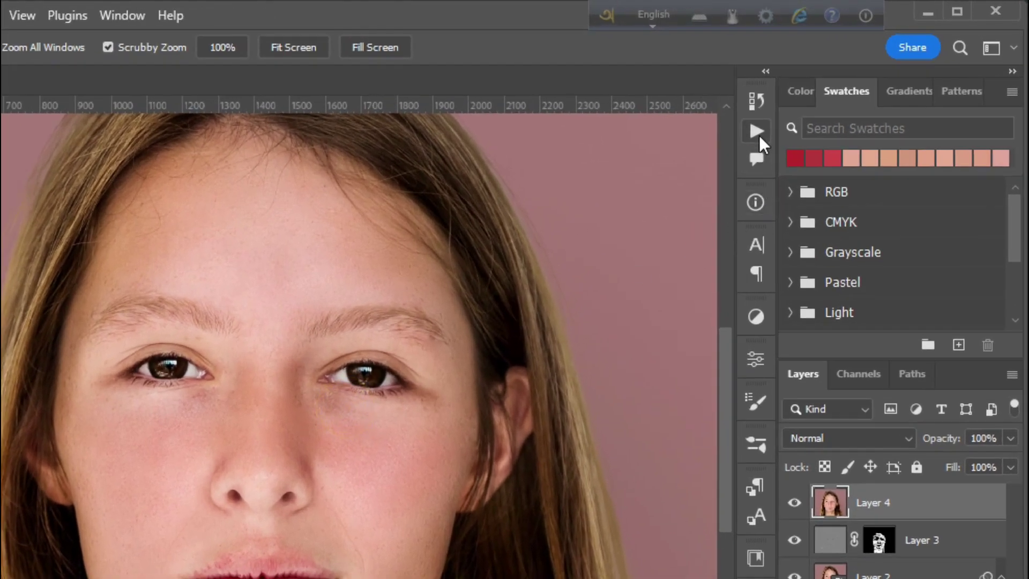
Run the FS 8-bit action from the Frequency Separation set on the stamped layer with a blur radius of 8.0 pixels
left_click(758, 134)
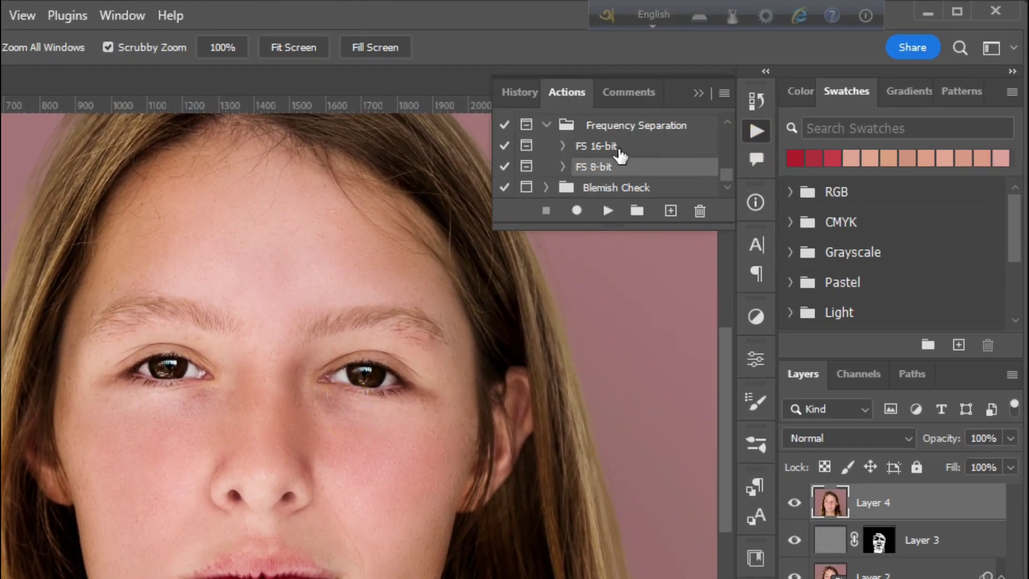
left_click(546, 125)
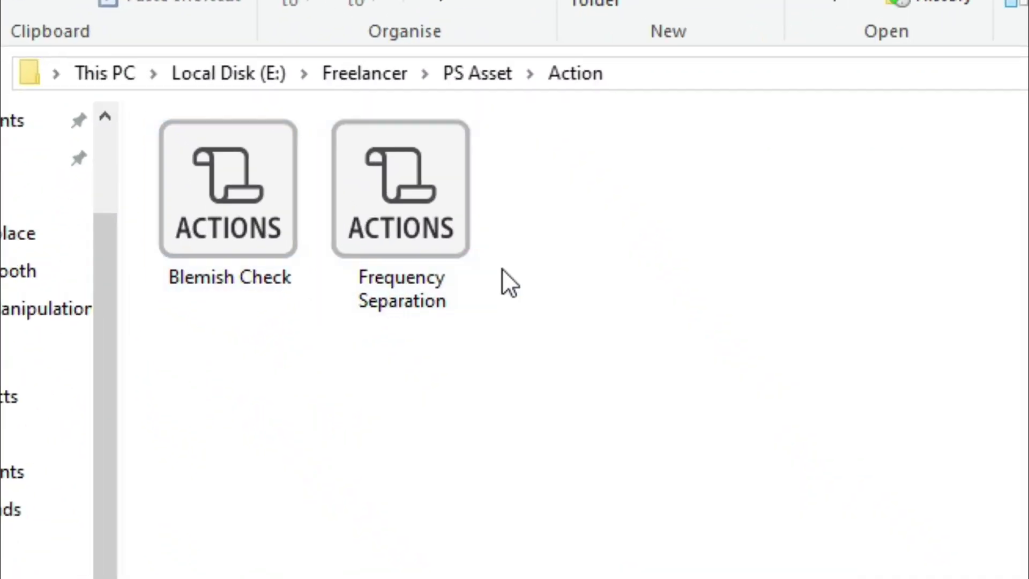
left_click(402, 242)
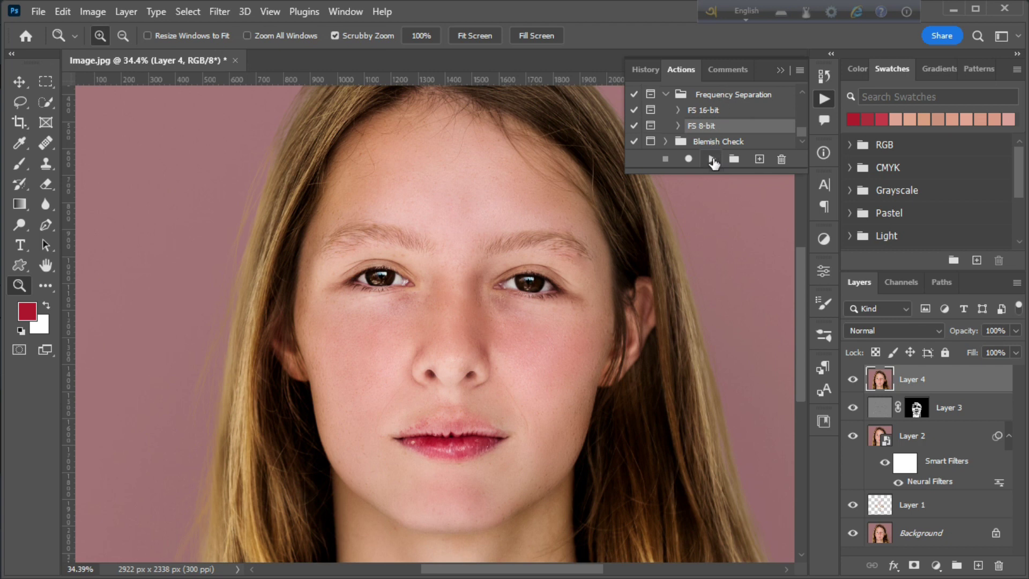
left_click(712, 161)
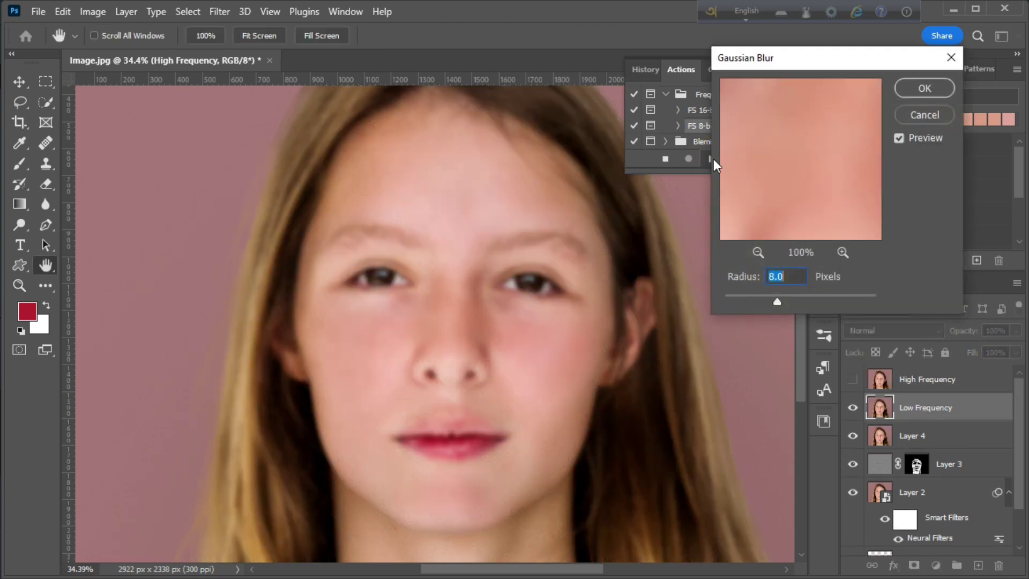
left_click(924, 87)
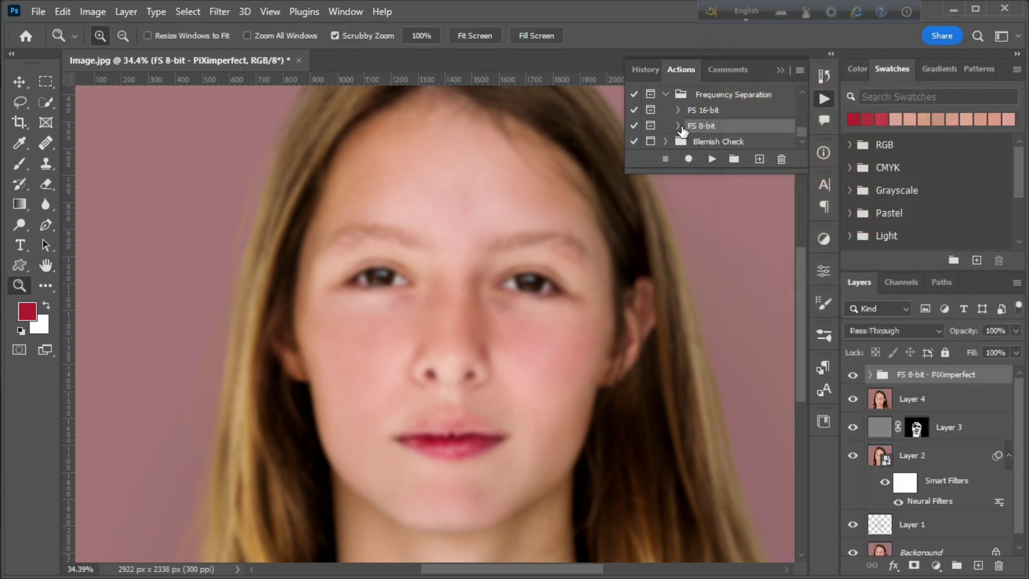
left_click(780, 70)
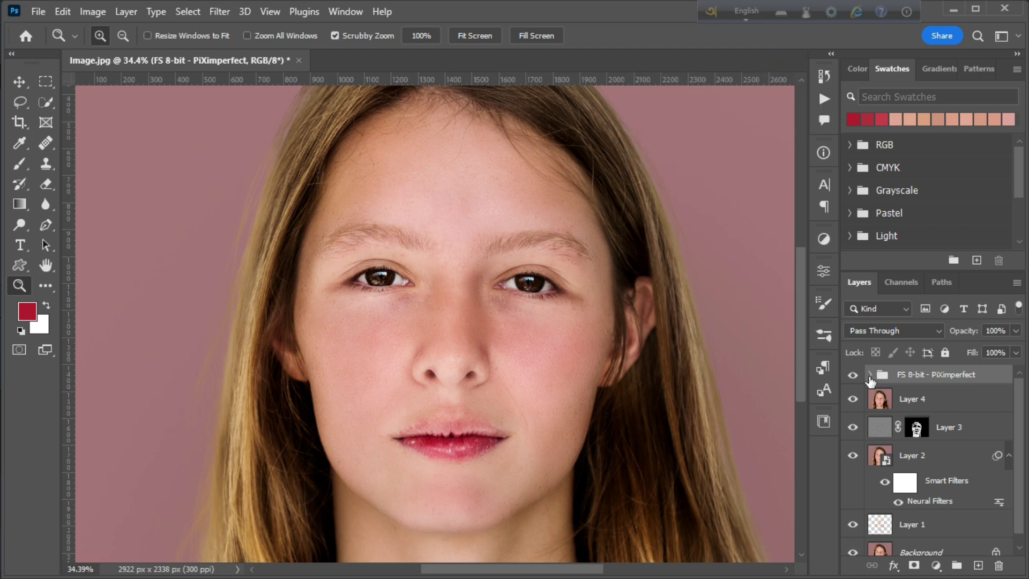
Add a blank layer directly above the Low Frequency layer inside the frequency separation group
left_click(869, 375)
left_click(946, 427)
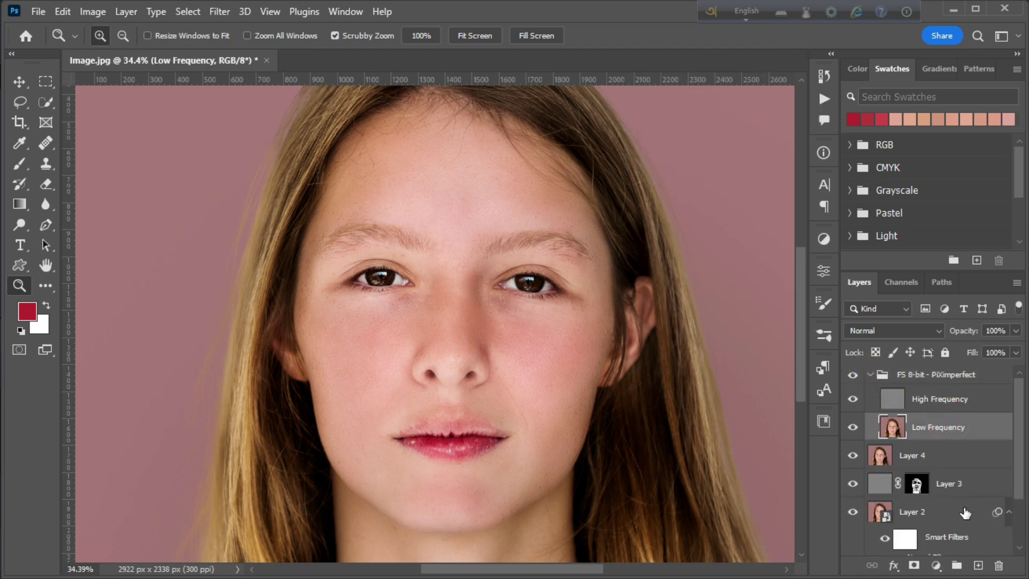
left_click(978, 565)
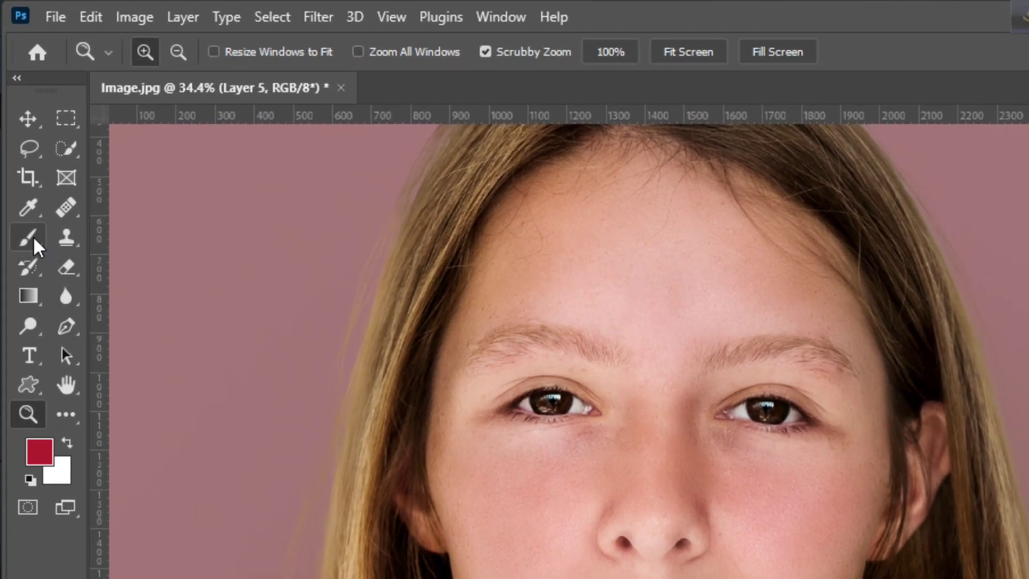
Paint sampled skin tones over the shadows under the eyes on the blank layer, using a size 80 soft brush at 7% flow
left_click(20, 164)
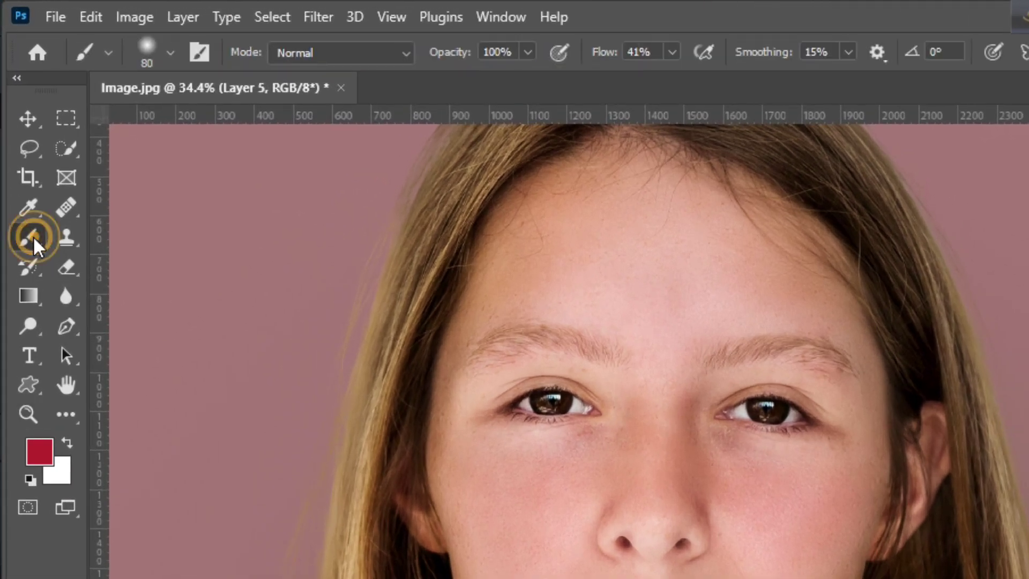
mouse_move(604, 53)
left_mouse_down()
mouse_move(560, 52)
mouse_move(603, 59)
left_mouse_up()
scroll(332, 268, "down", 1)
left_click(34, 414)
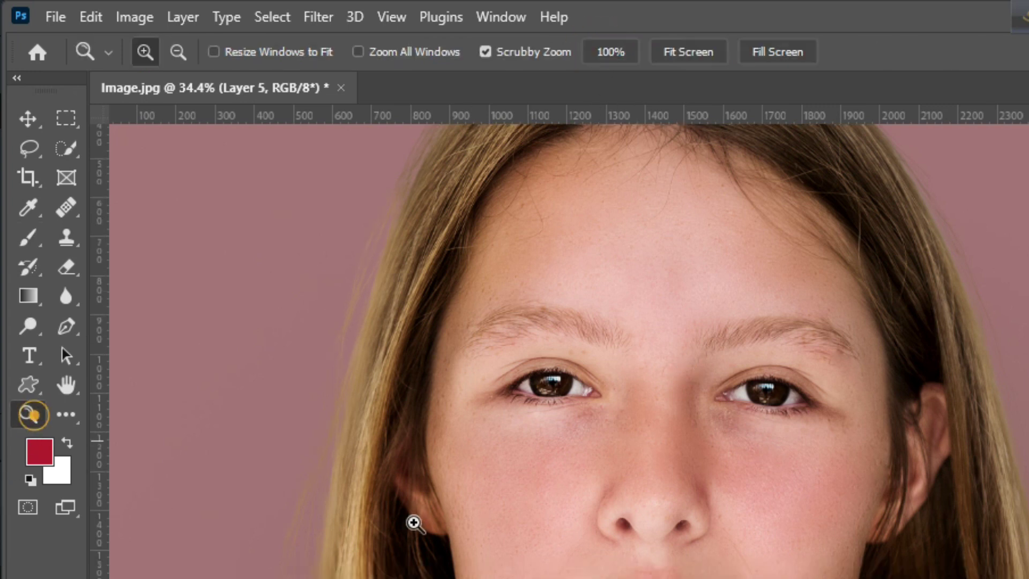
left_click_drag(703, 578, 749, 578)
scroll(749, 573, "up", 1)
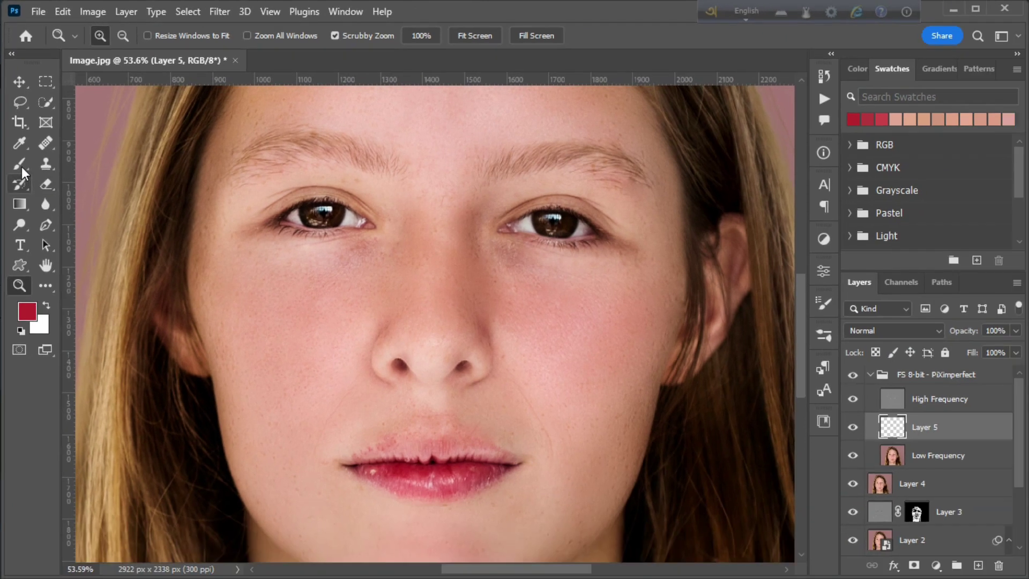
left_click(30, 239)
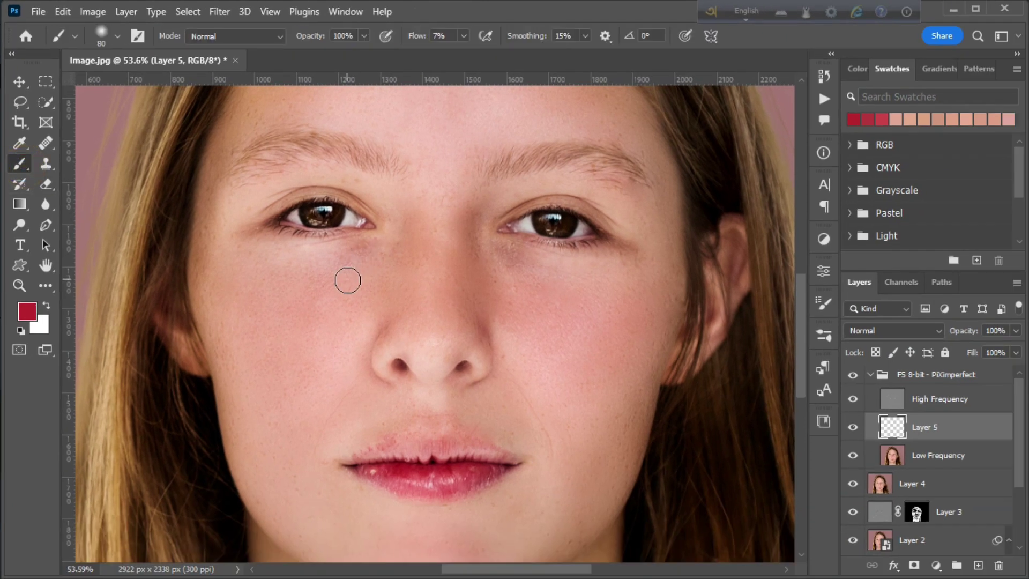
left_click(328, 263, "alt")
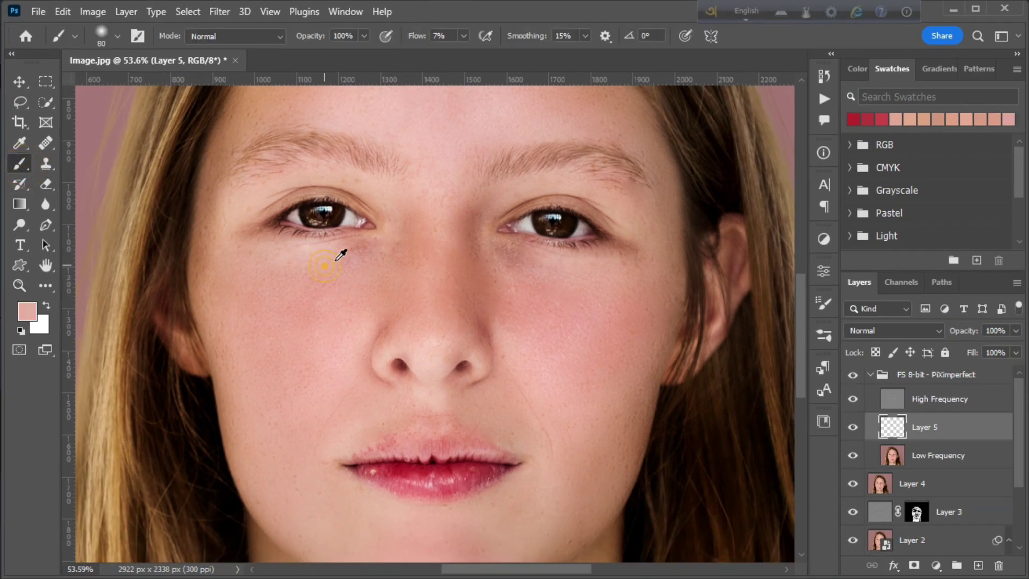
mouse_move(344, 259)
left_mouse_down()
mouse_move(370, 251)
mouse_move(328, 261)
mouse_move(375, 248)
left_mouse_up()
left_click(326, 261, "alt")
left_click(333, 259, "alt")
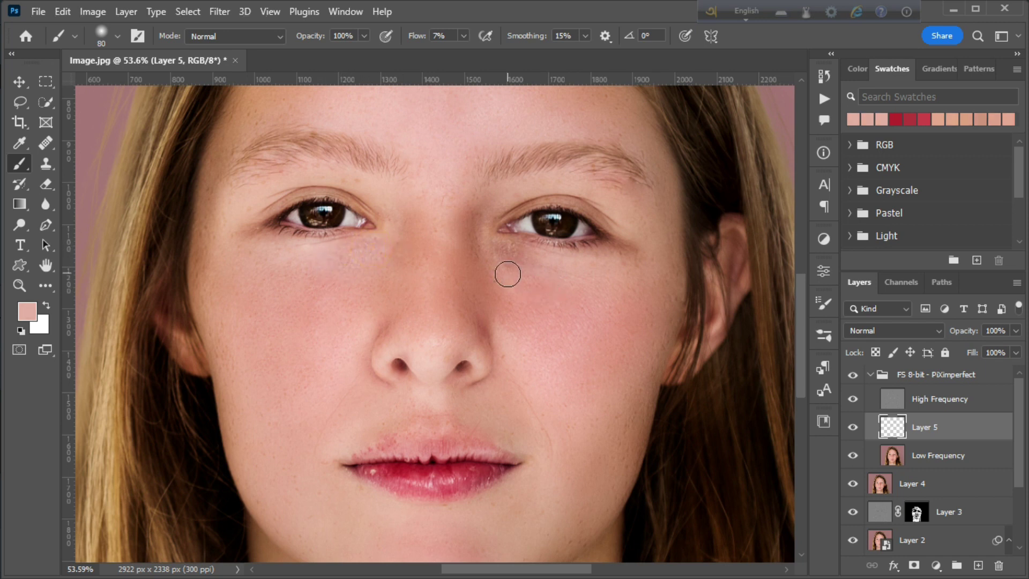
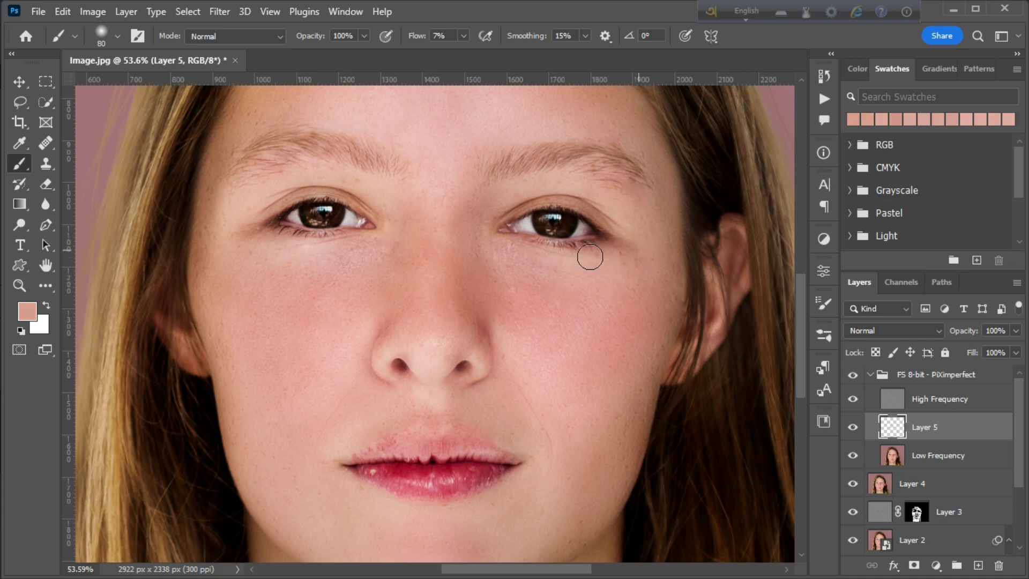
Sample the red of the lower lip and paint it over the pale upper lip with a smaller brush
scroll(501, 362, "down", 2)
scroll(488, 367, "down", 3)
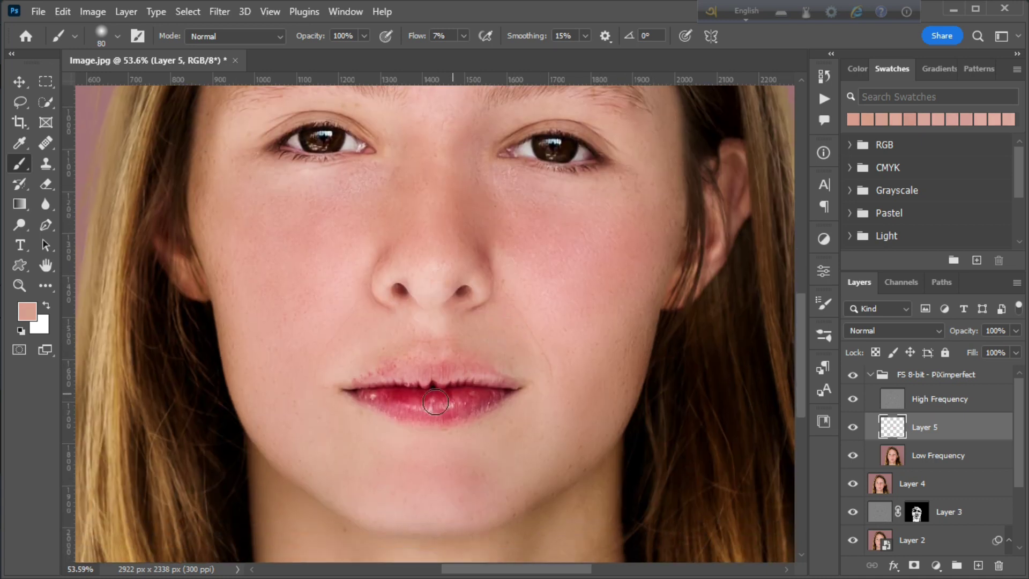
left_click(20, 285)
left_click_drag(426, 373, 458, 371)
left_click(20, 164)
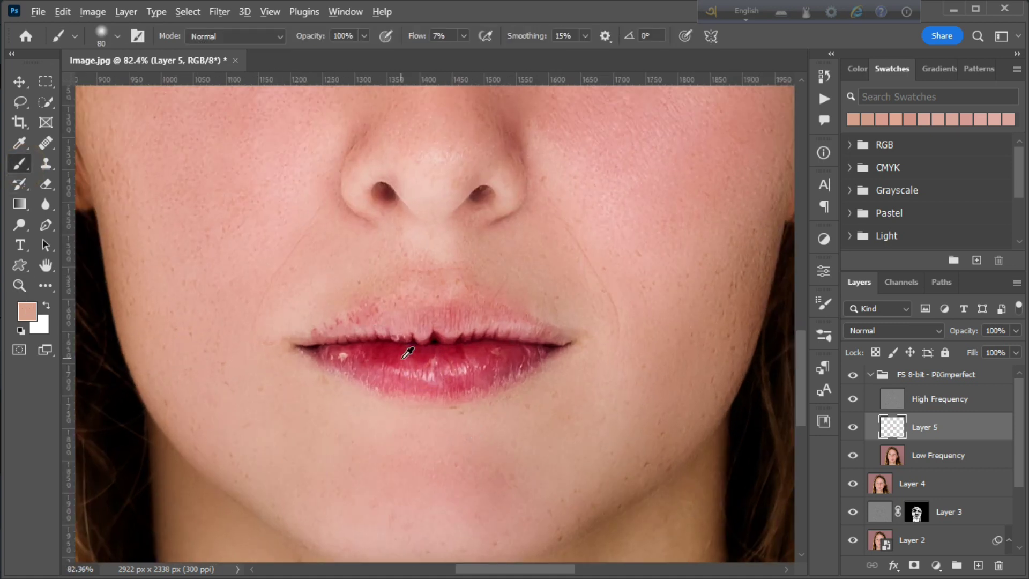
left_click(394, 353, "alt")
key("bracketleft")
key("bracketleft")
key("bracketleft")
left_click(391, 356, "alt")
mouse_move(418, 319)
left_mouse_down()
mouse_move(328, 338)
mouse_move(437, 323)
mouse_move(519, 332)
mouse_move(474, 332)
mouse_move(517, 330)
mouse_move(476, 319)
mouse_move(530, 339)
mouse_move(463, 320)
mouse_move(470, 348)
left_mouse_up()
Fill in the corner and edge of the upper lip with resampled lip red, using an even smaller brush
key("bracketleft")
key("bracketleft")
key("bracketleft")
left_click(391, 352, "alt")
mouse_move(320, 340)
left_mouse_down()
mouse_move(421, 310)
mouse_move(475, 308)
mouse_move(400, 334)
mouse_move(523, 338)
mouse_move(509, 320)
mouse_move(403, 336)
mouse_move(501, 316)
mouse_move(329, 342)
left_mouse_up()
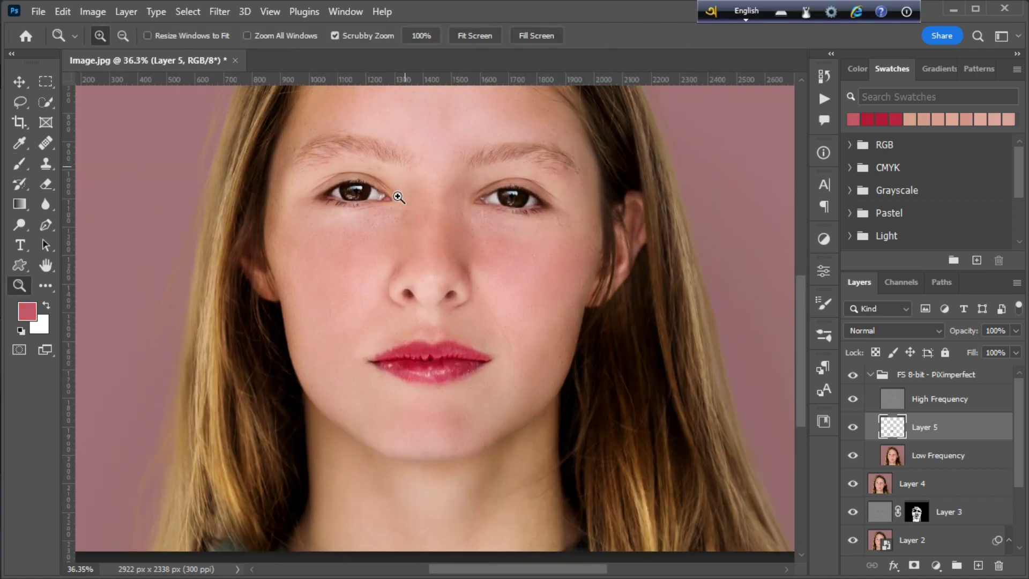
Collapse the frequency separation group and deselect all layers
left_click(871, 375)
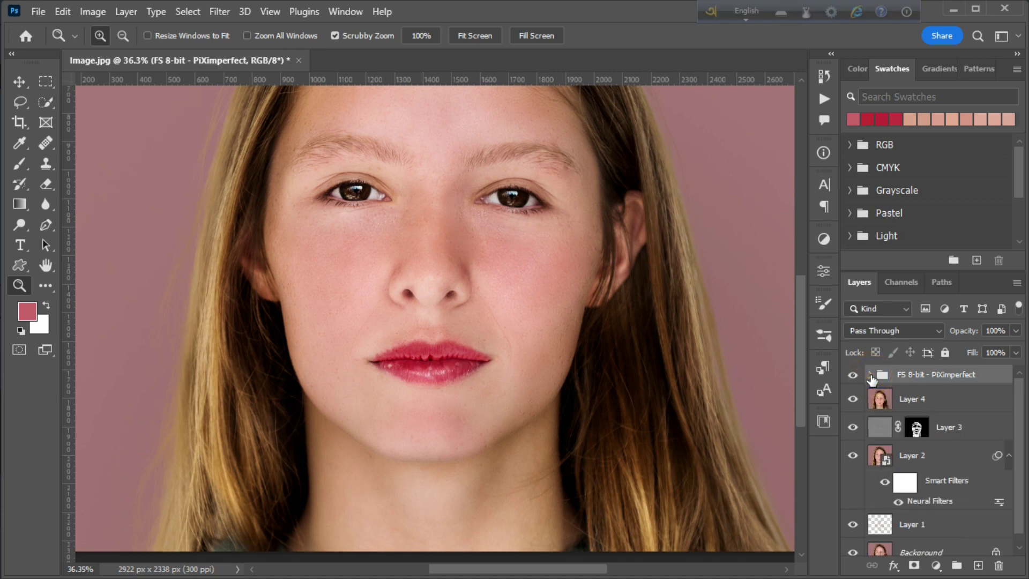
left_click_drag(286, 340, 52, 223)
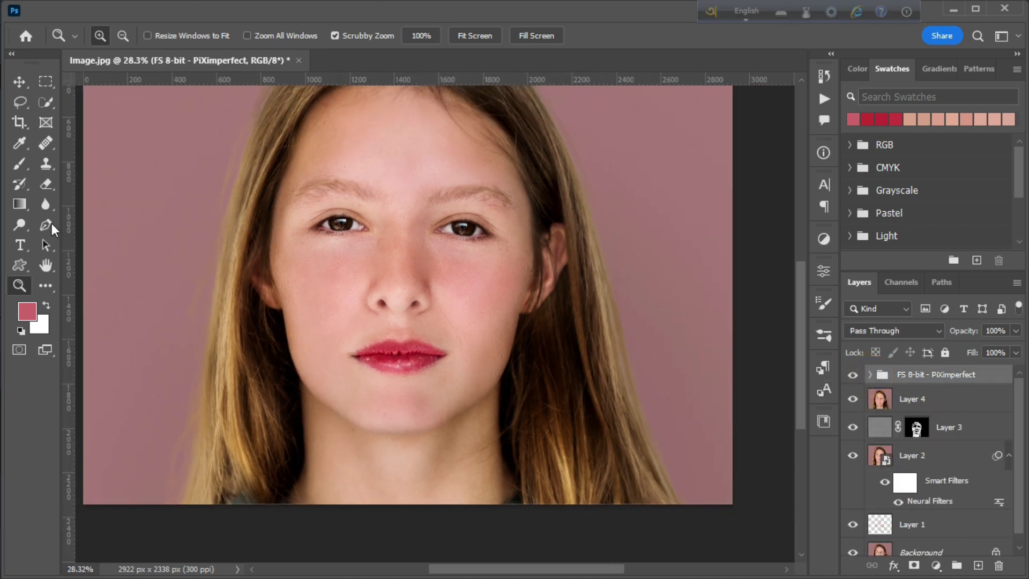
left_click(18, 83)
left_click(252, 523)
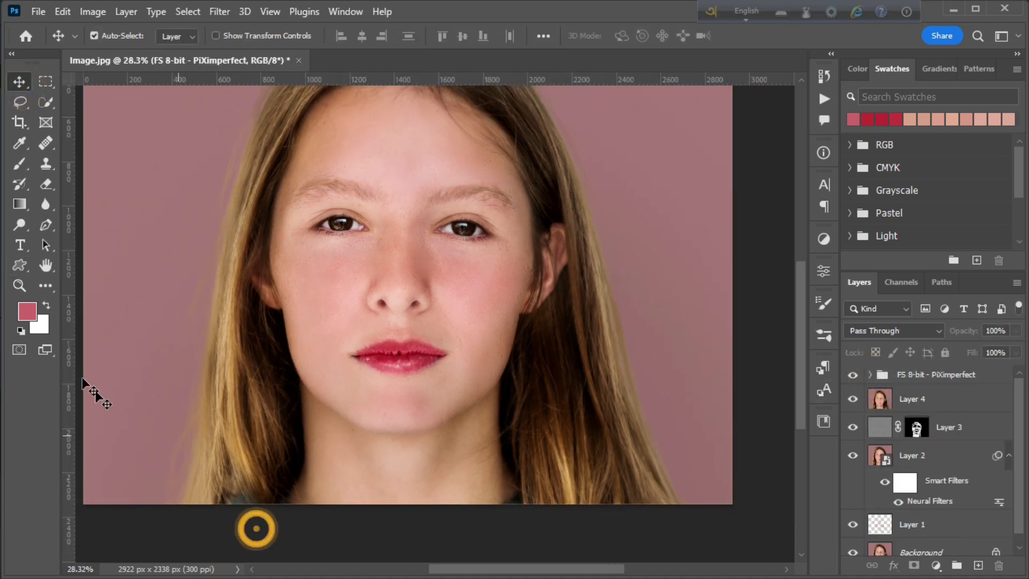
Trace a closed Pen tool shape around the outline of both lips, about 433 px wide and 162 px high, without a fill
left_click(18, 285)
left_click_drag(322, 339, 450, 436)
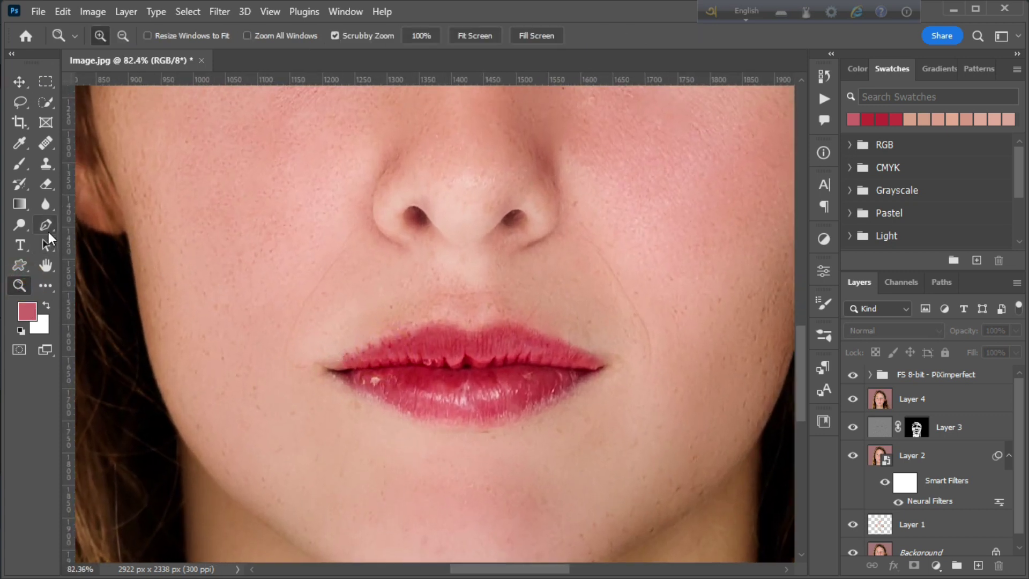
left_click_drag(296, 285, 236, 281)
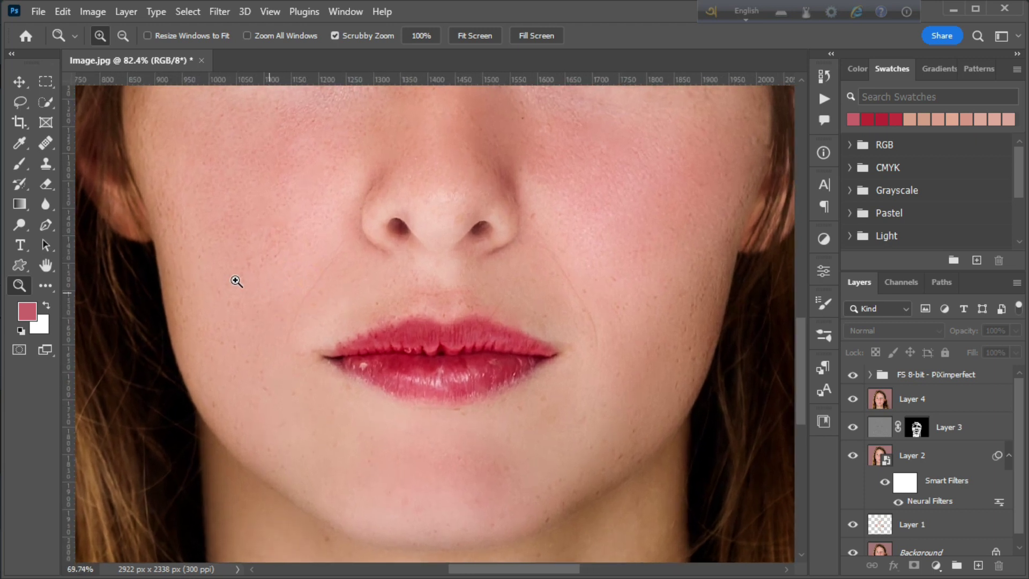
left_click(51, 225)
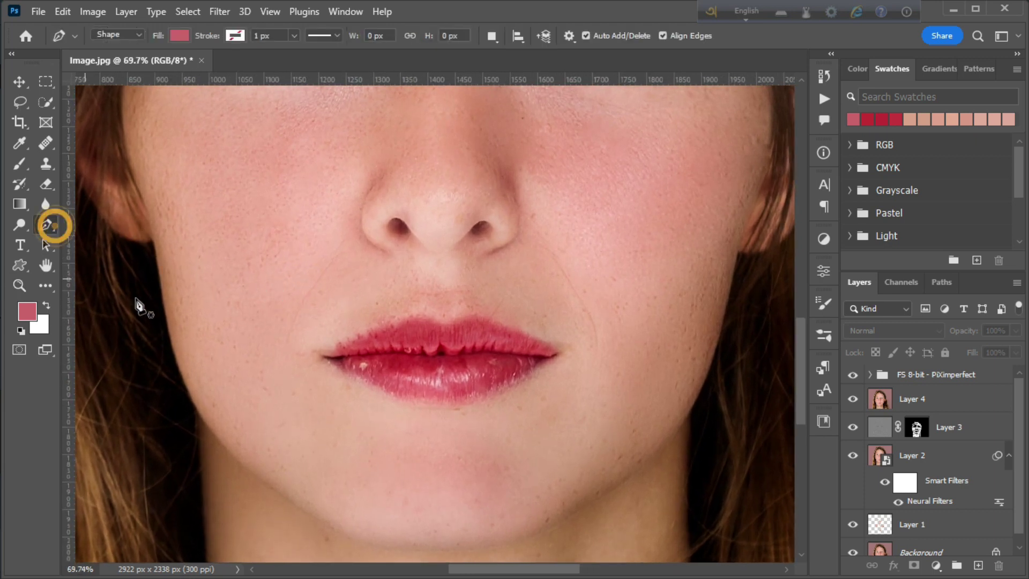
left_click(324, 358)
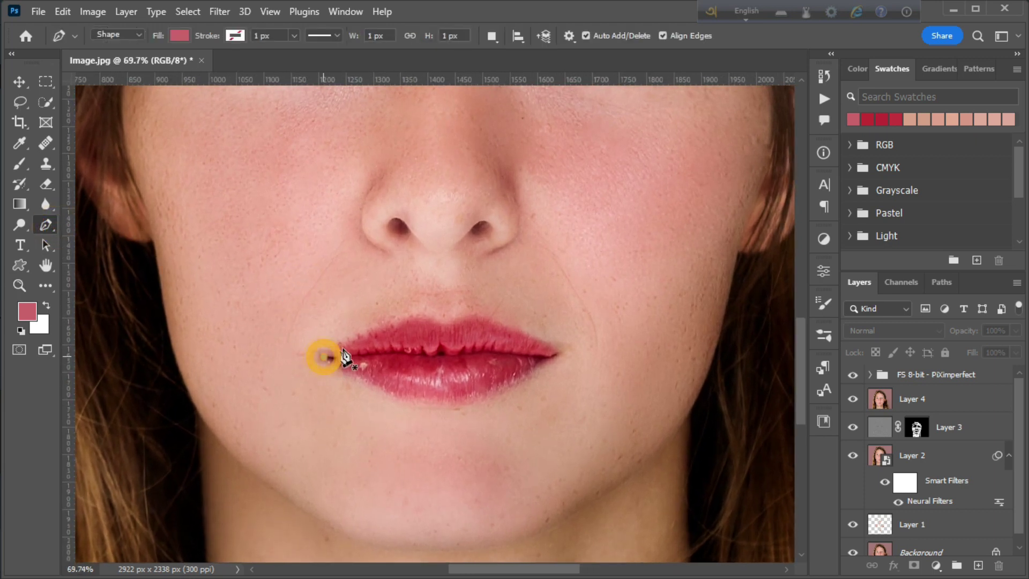
left_click(389, 325)
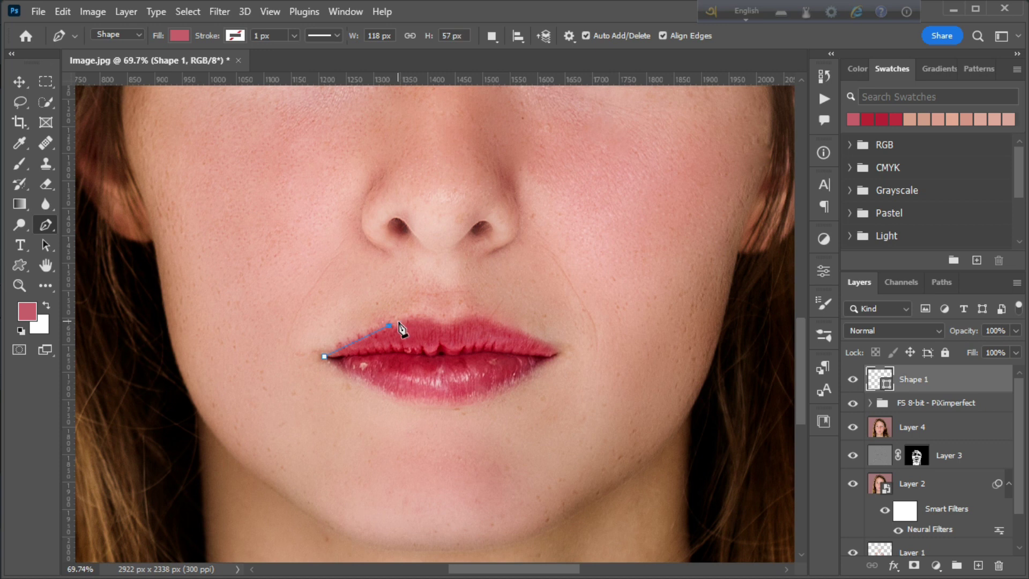
key("ctrl+z")
left_click(399, 321)
left_click_drag(442, 324, 507, 329)
left_click(561, 351)
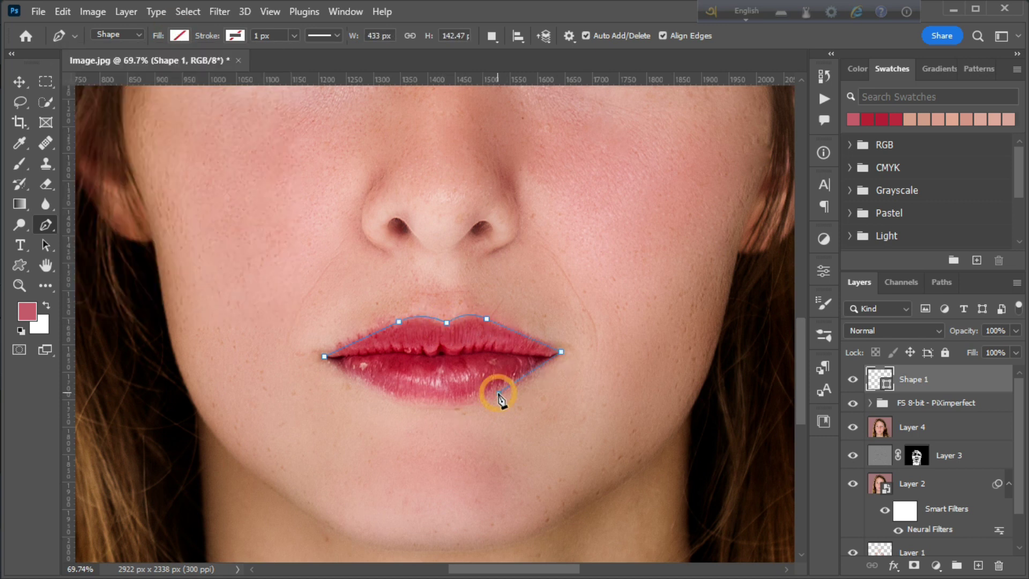
left_click_drag(474, 400, 475, 401)
left_click_drag(391, 393, 329, 369)
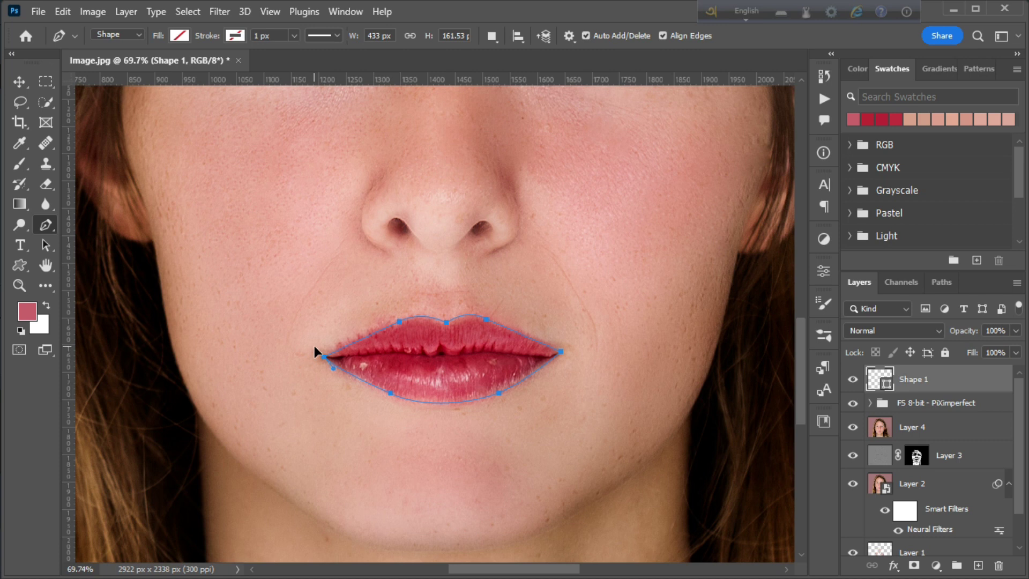
Give the lip shape a solid bright red fill
left_click(179, 35)
left_click(277, 65)
left_click_drag(779, 246, 895, 199)
left_click(1010, 217)
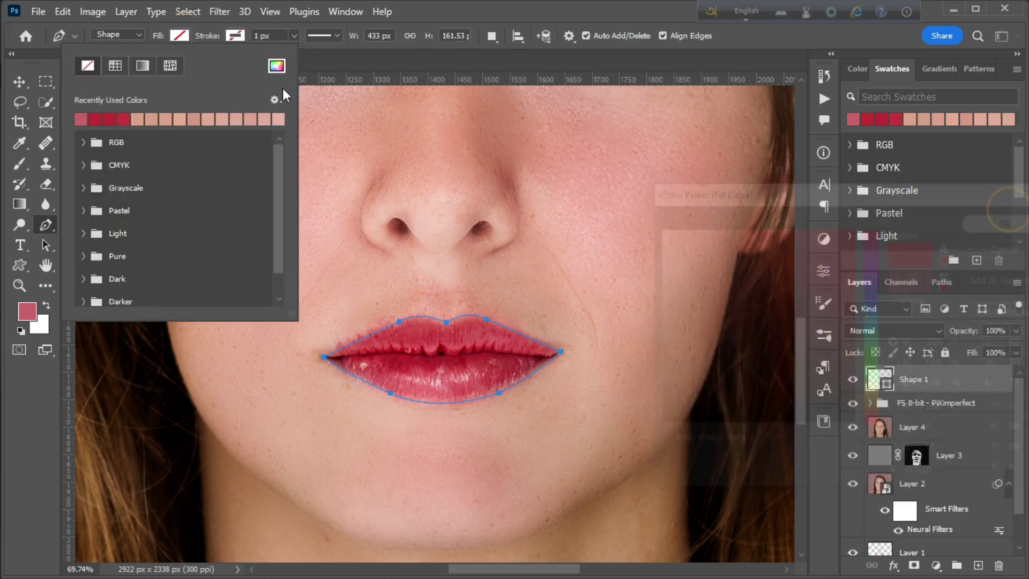
left_click(180, 38)
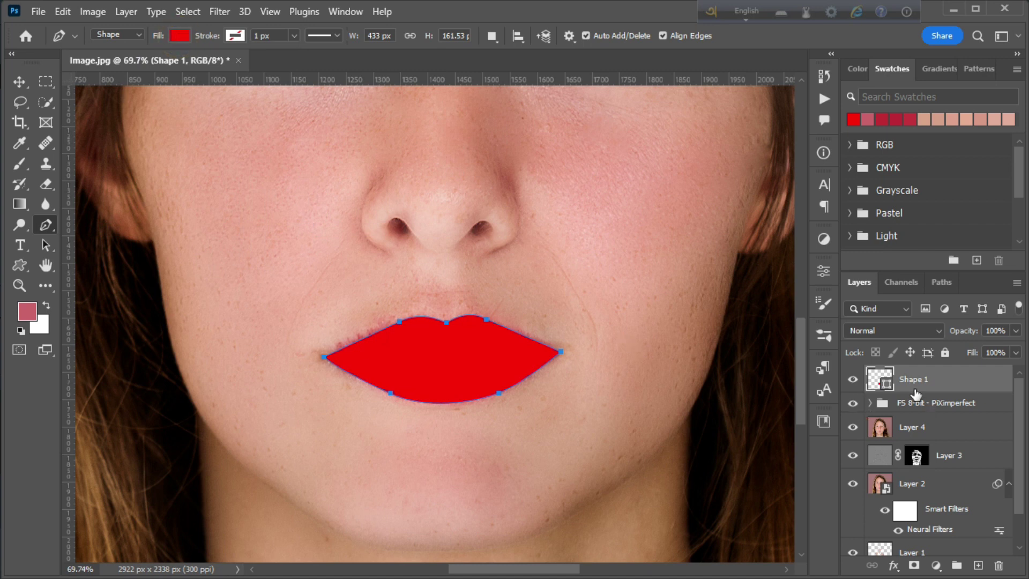
Set the lip shape layer's blend mode to Multiply
left_click(884, 335)
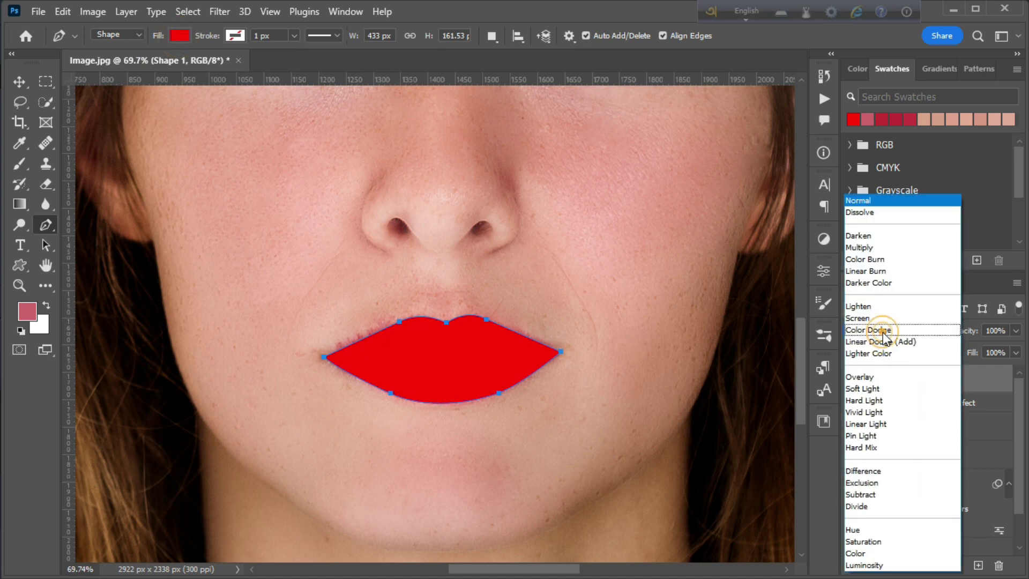
left_click(873, 248)
left_click(20, 81)
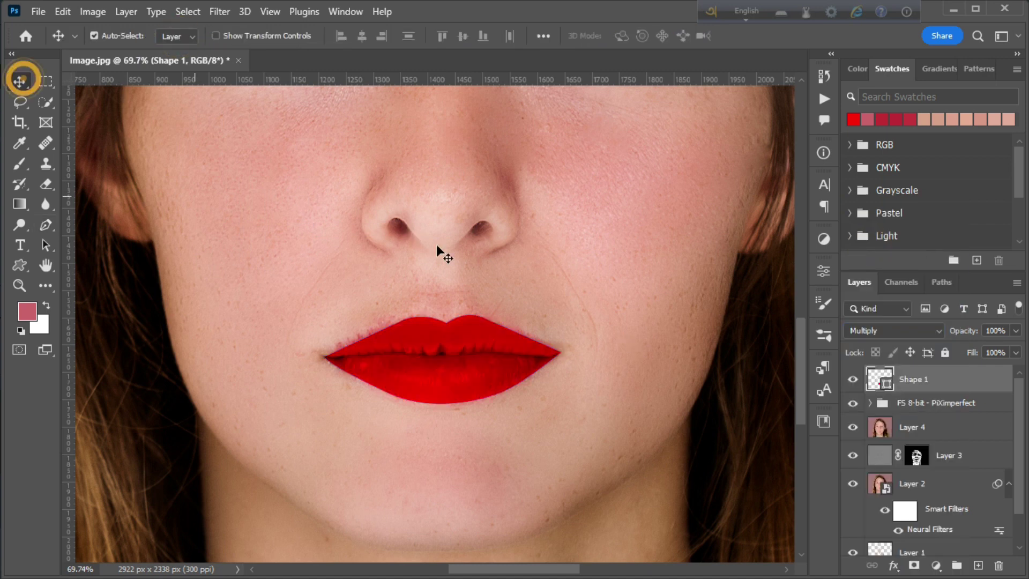
Split the lip layer's Blend If underlying-layer sliders to 0/83 for the blacks and 89/255 for the whites
right_click(989, 382)
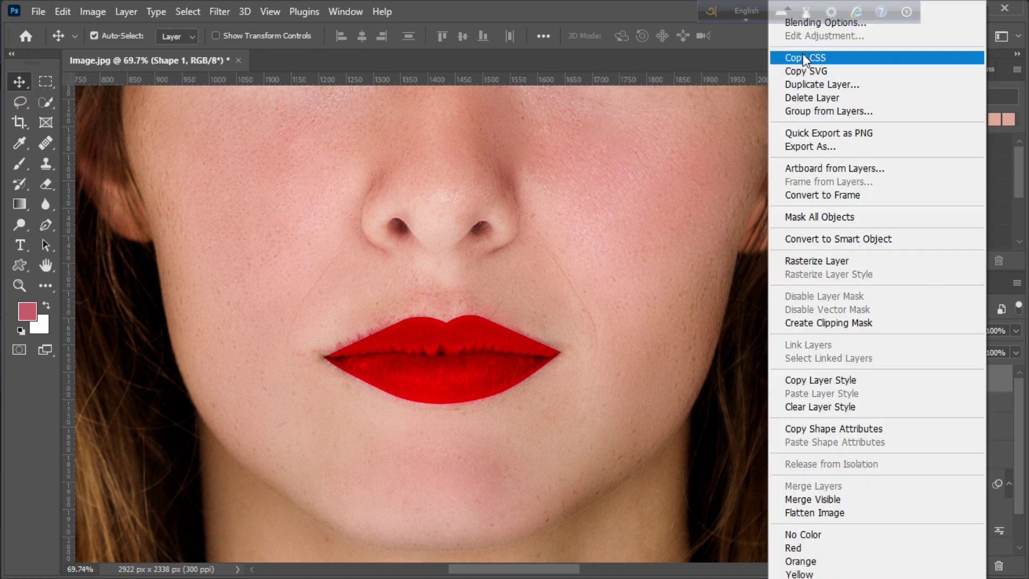
left_click(807, 26)
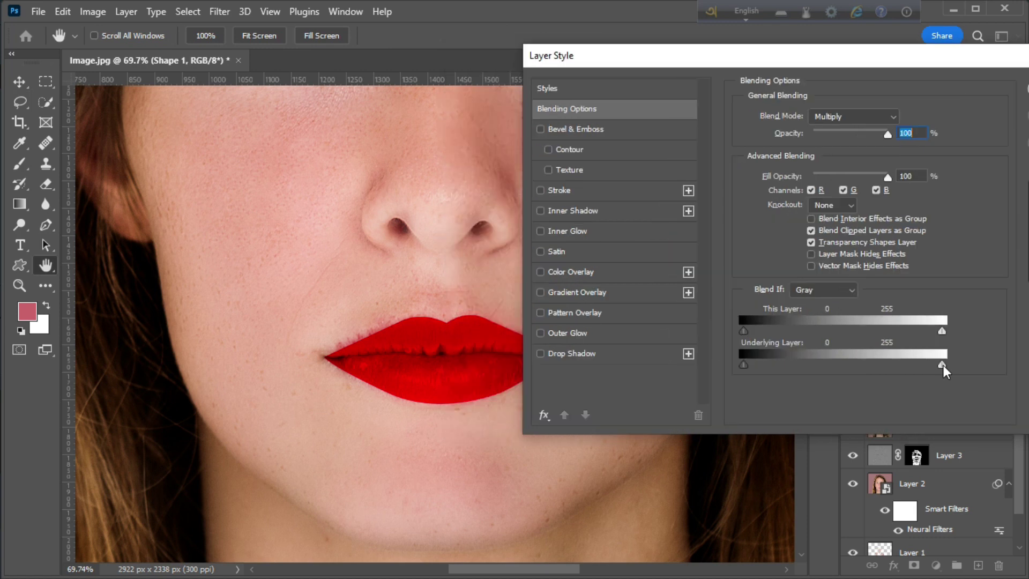
left_click_drag(943, 365, 848, 367)
left_click_drag(744, 367, 812, 374)
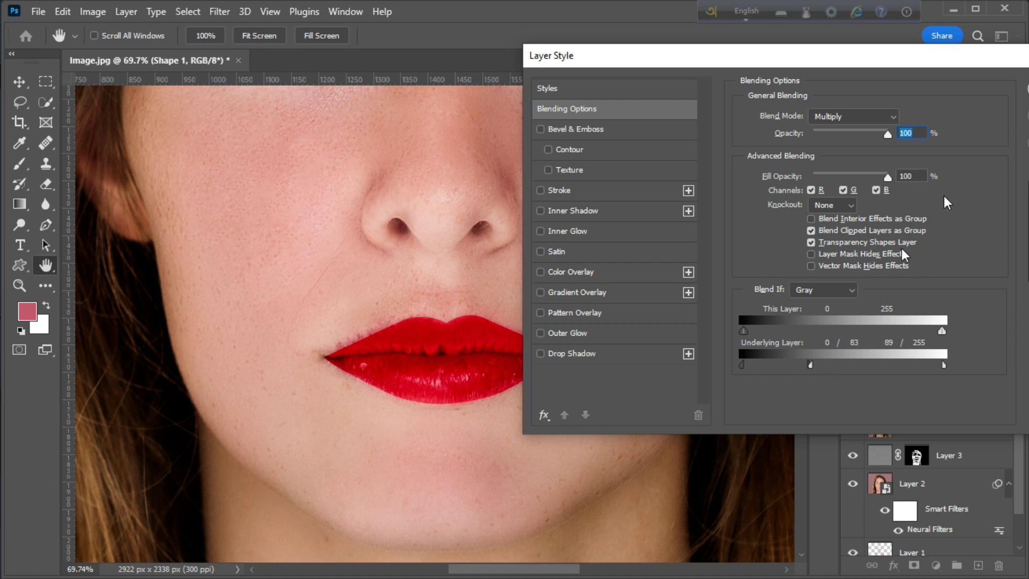
key("Return")
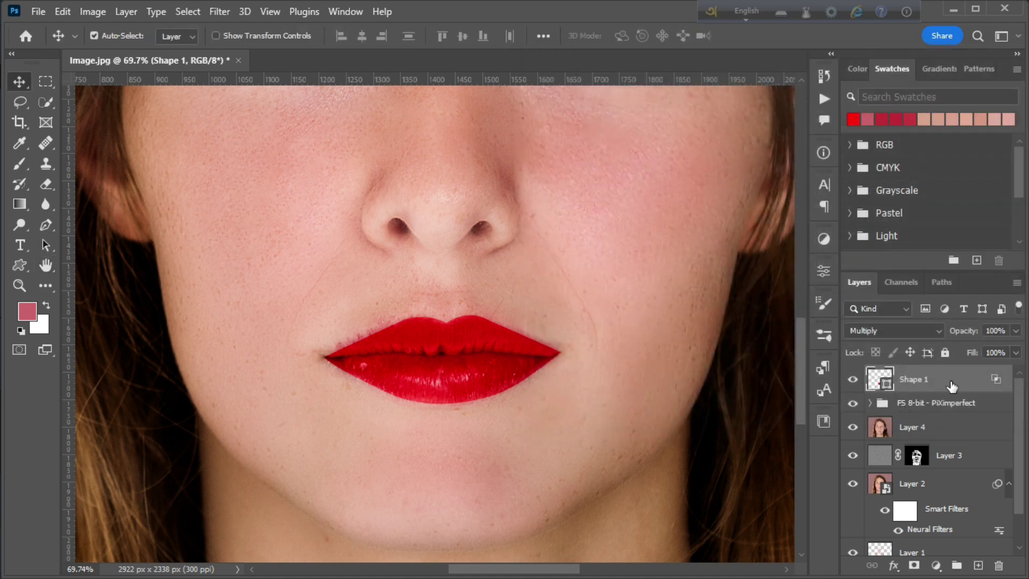
Rasterize the lip shape layer and soften its edges with a Gaussian Blur of 6.2 pixels radius
right_click(883, 377)
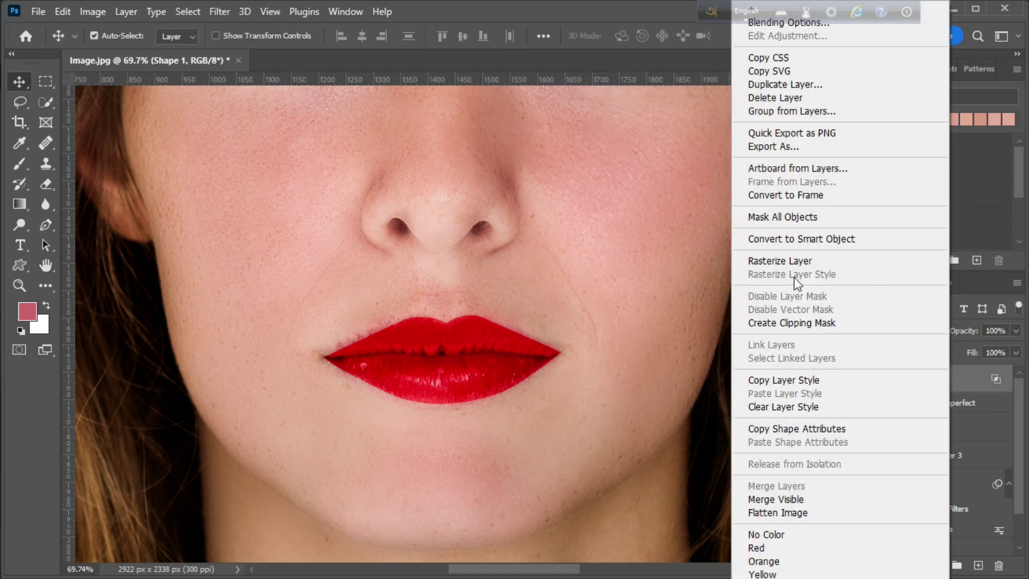
left_click(789, 262)
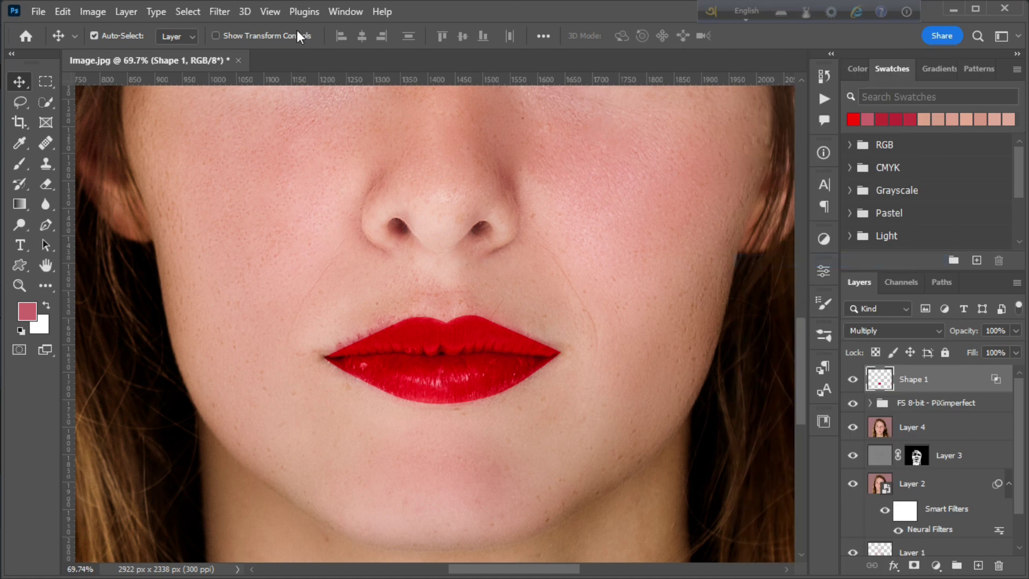
left_click(221, 13)
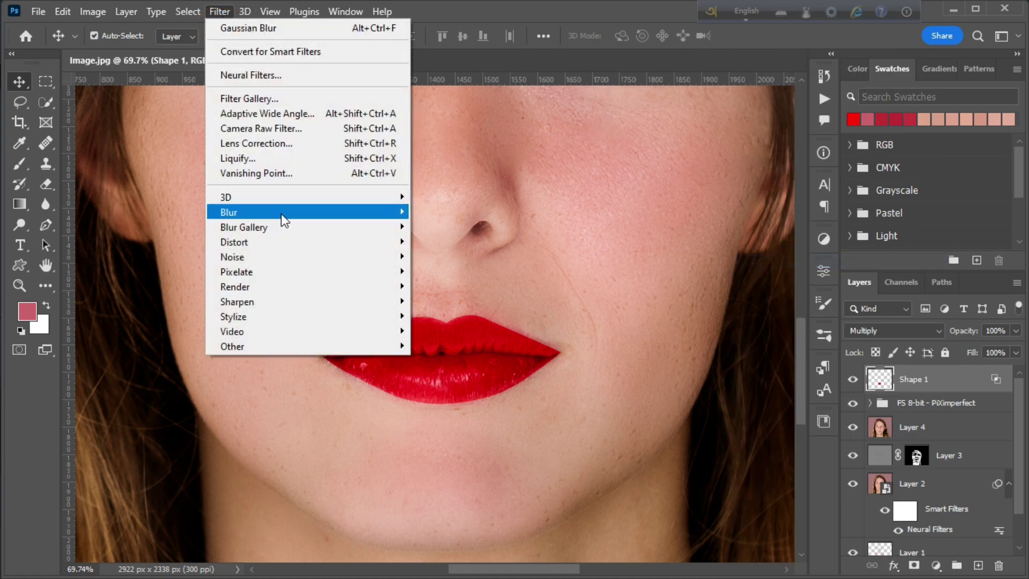
mouse_move(282, 213)
left_click(438, 271)
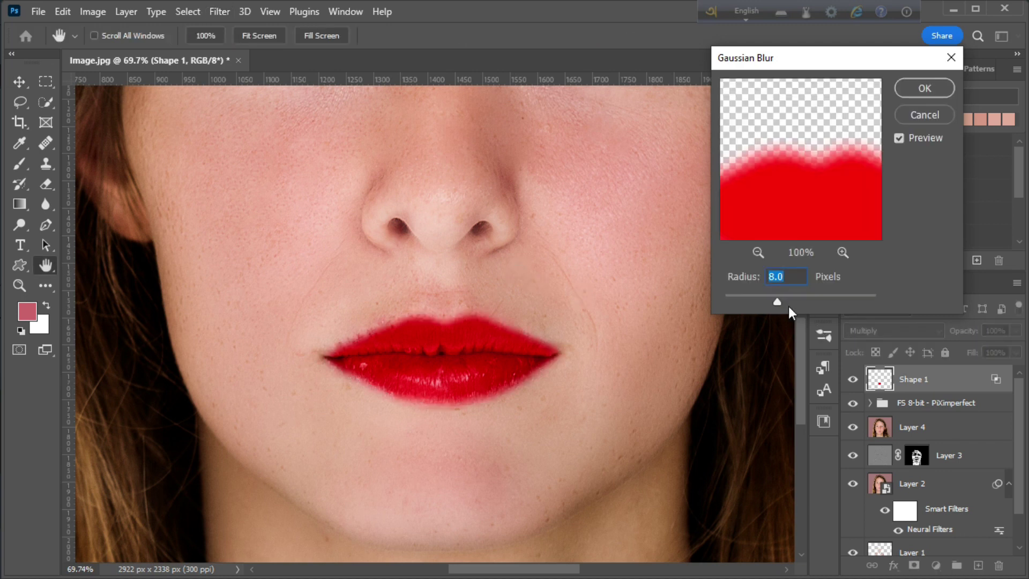
left_click_drag(776, 303, 771, 303)
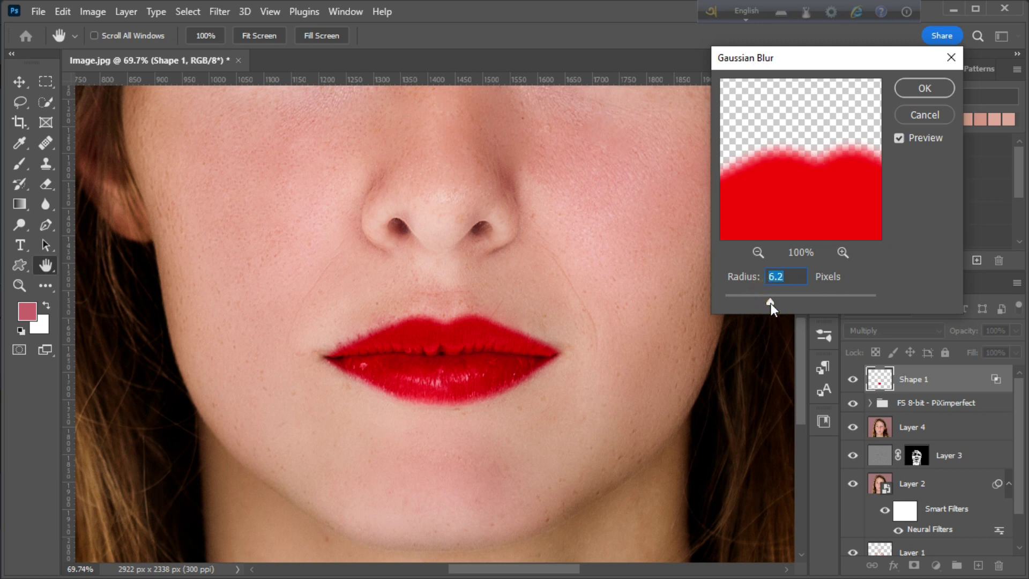
left_click(924, 87)
Lower the lip layer's fill to 68%
left_click(24, 286)
left_click_drag(421, 287, 372, 342)
left_click_drag(449, 328, 416, 336)
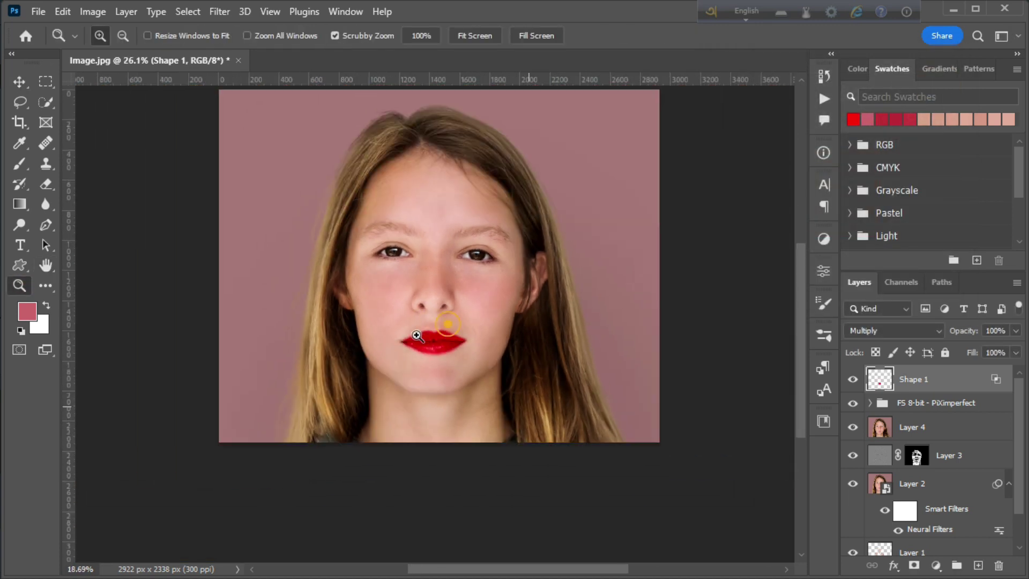
left_click_drag(456, 396, 466, 392)
left_click_drag(431, 329, 469, 395)
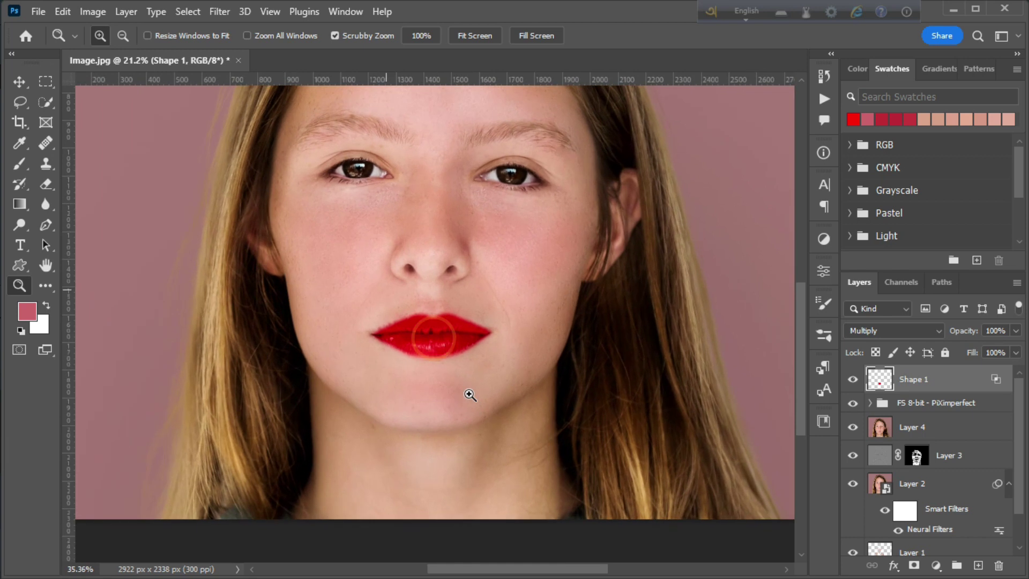
left_click_drag(1016, 352, 988, 371)
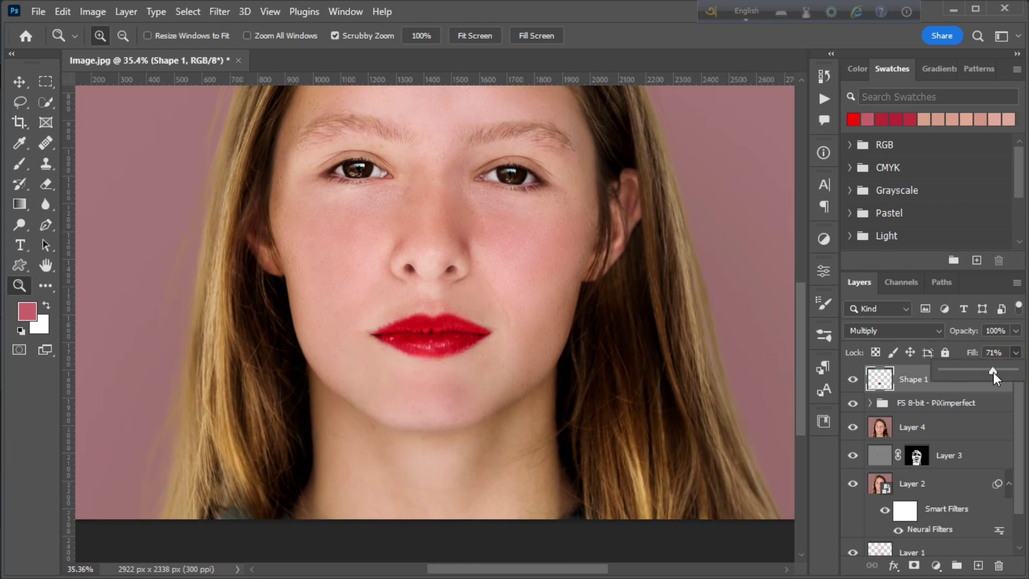
mouse_move(994, 373)
left_mouse_down()
mouse_move(1027, 374)
mouse_move(995, 382)
left_mouse_up()
Deselect the lip layer and stamp all visible layers into a new layer on top of the stack
left_click(14, 281)
left_click_drag(343, 294, 303, 307)
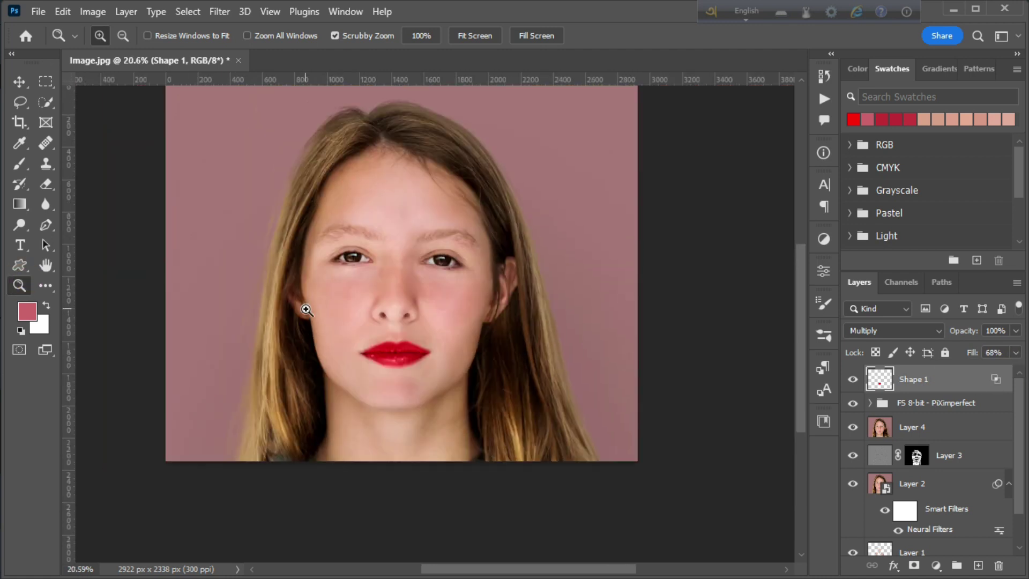
left_click_drag(417, 302, 400, 322)
left_click_drag(274, 300, 292, 319)
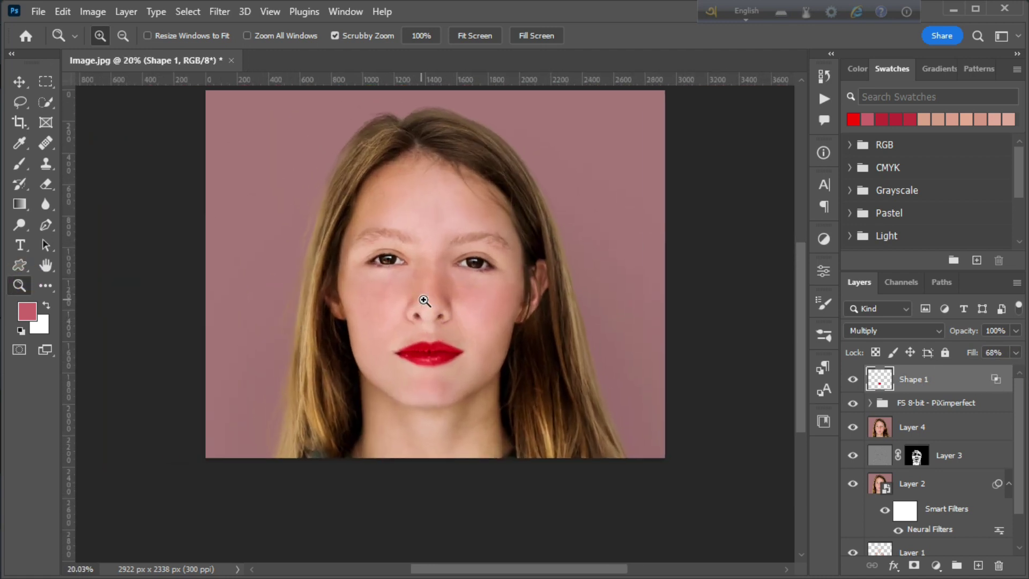
left_click_drag(422, 302, 435, 308)
left_click(19, 83)
left_click(126, 268)
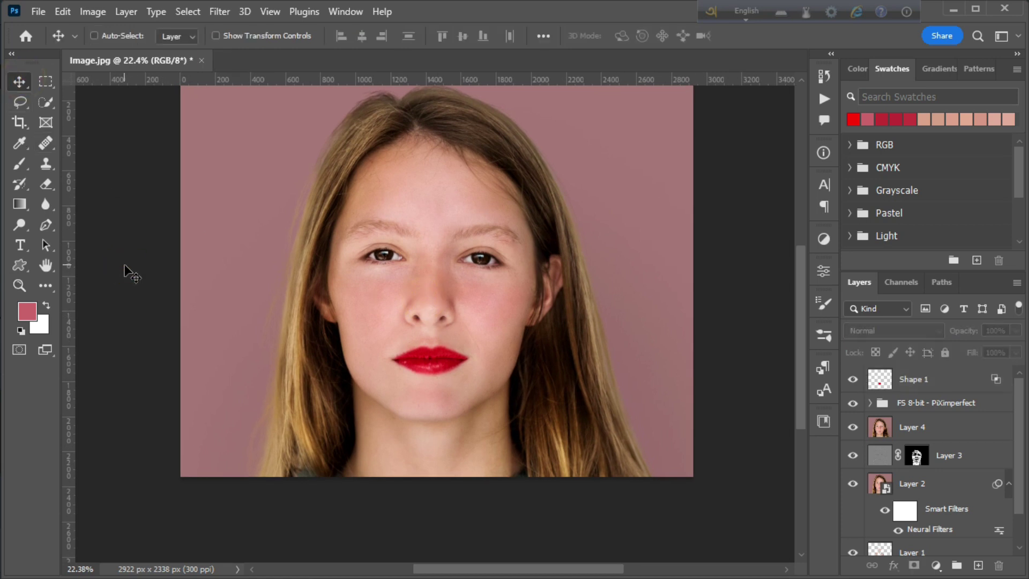
key("ctrl+alt+shift+e")
Open the stamped layer in the Camera Raw Filter, collapse the Detail settings and expand the Basic settings
left_click(219, 12)
left_click(255, 128)
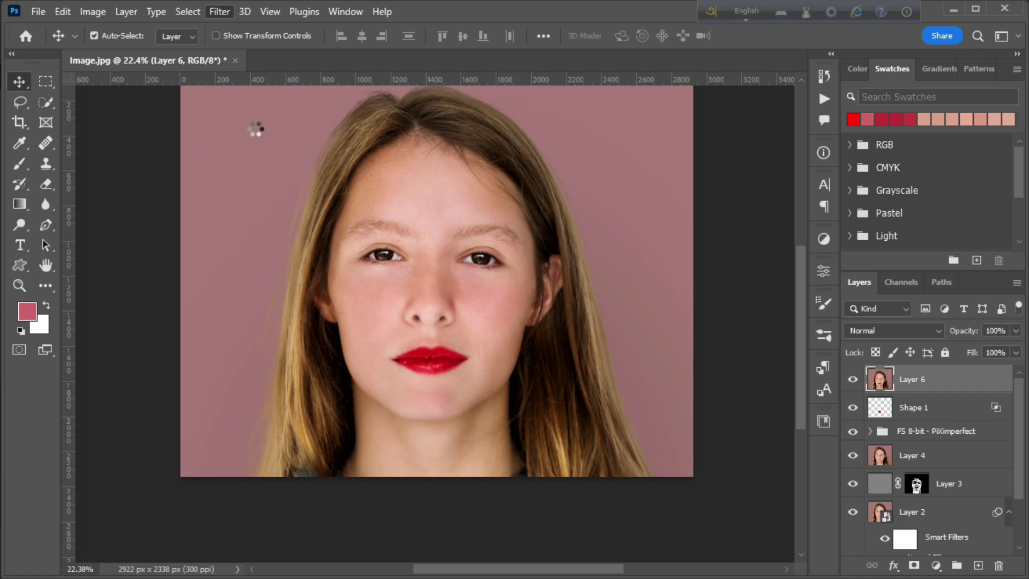
scroll(422, 290, "up", 5)
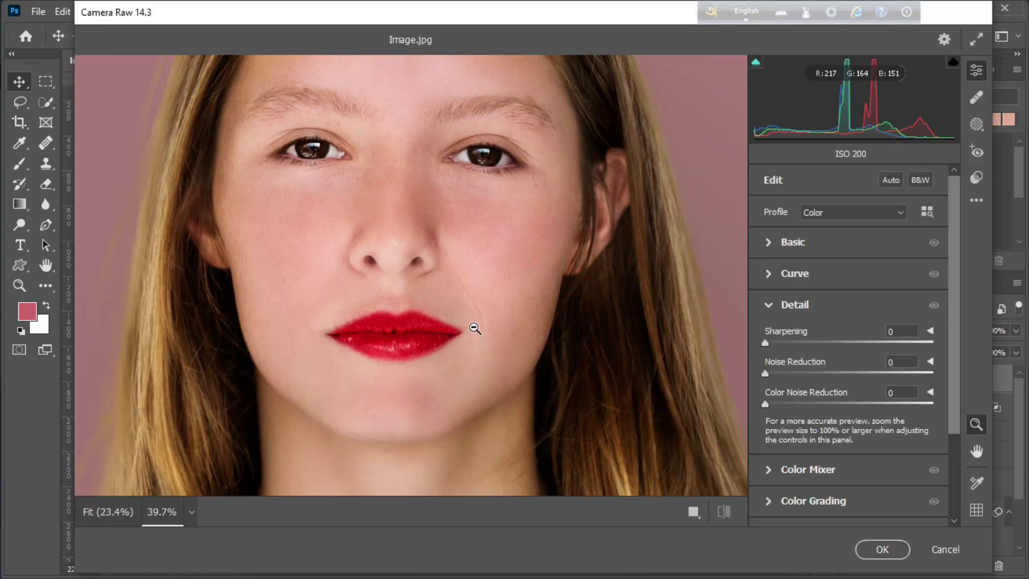
left_click(772, 304)
left_click(771, 242)
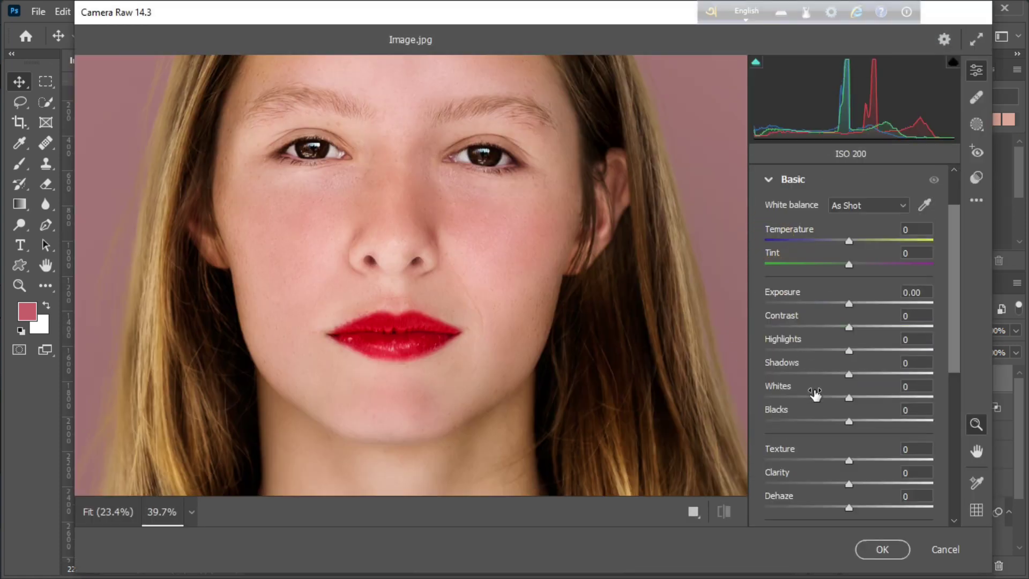
Set Texture to -6 and Clarity to +6, and collapse the Basic settings
scroll(816, 407, "down", 2)
mouse_move(847, 388)
left_mouse_down()
mouse_move(882, 392)
mouse_move(859, 392)
mouse_move(857, 371)
mouse_move(842, 389)
left_mouse_up()
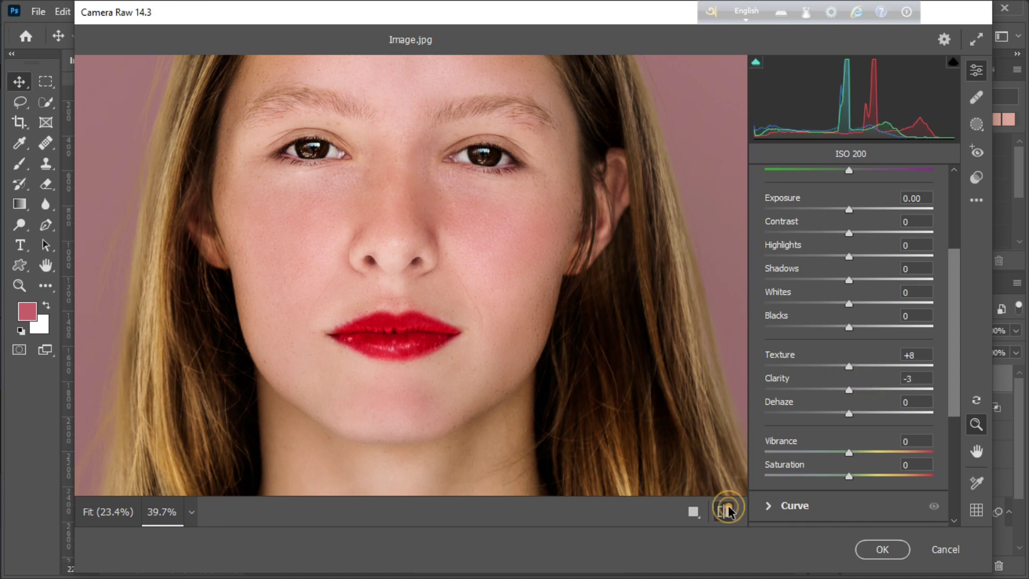
left_click_drag(847, 390, 844, 368)
scroll(809, 340, "down", 2)
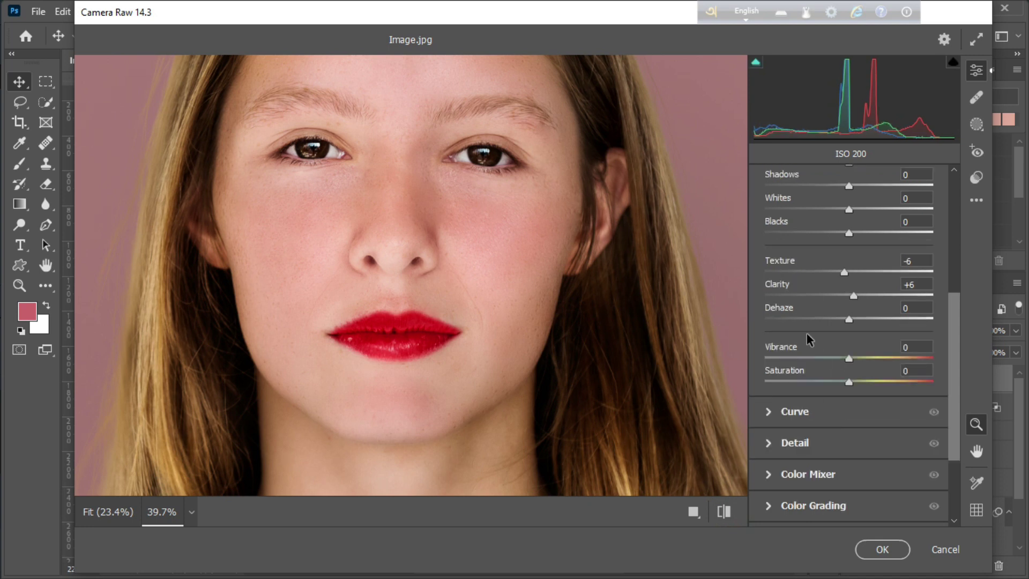
scroll(783, 241, "up", 4)
left_click(773, 182)
scroll(405, 222, "up", 2)
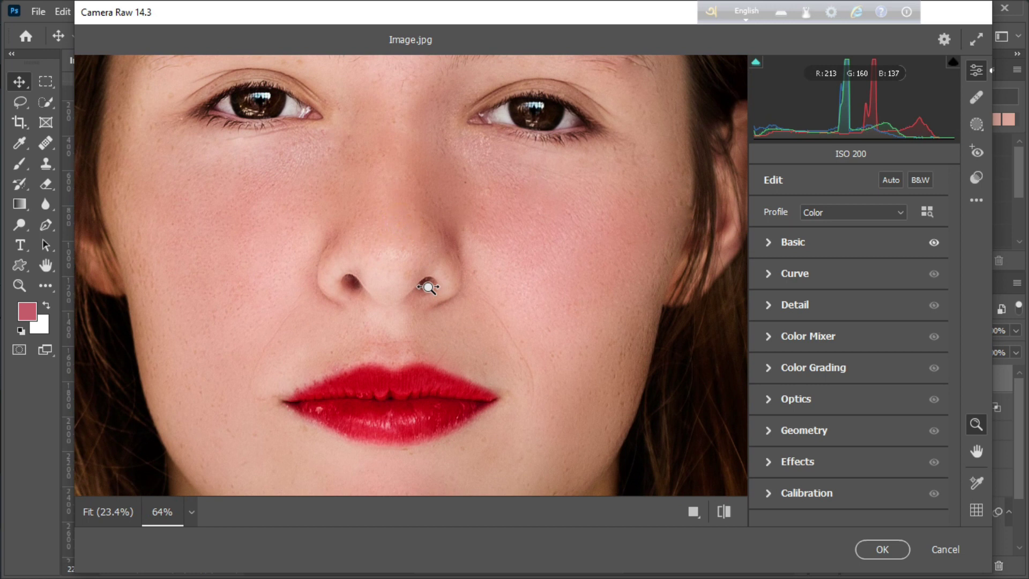
Set Sharpening to 39, Noise Reduction to 7 and Color Noise Reduction to 7 in the Detail settings, and apply the Camera Raw Filter
scroll(421, 286, "down", 1)
left_click(768, 305)
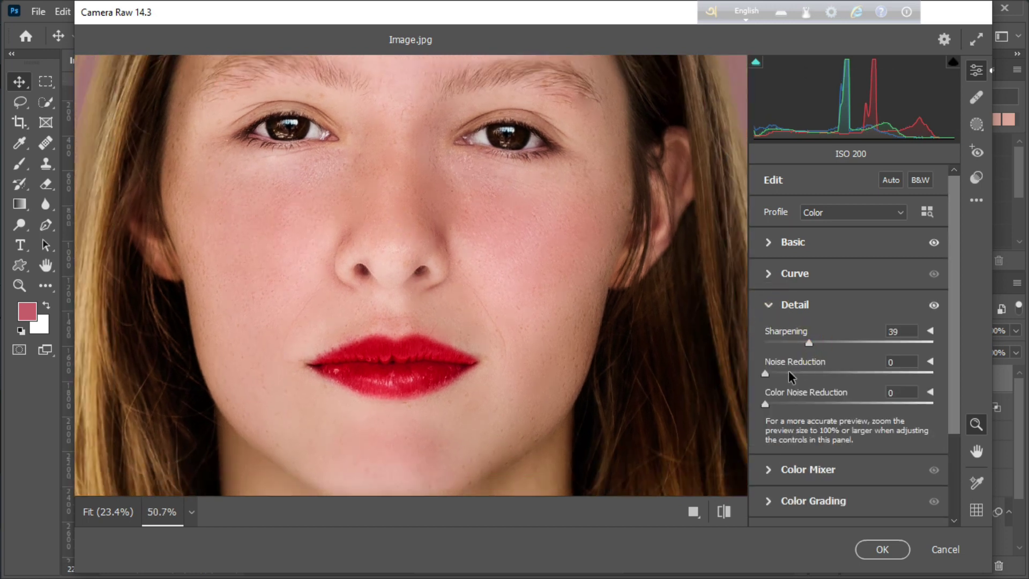
left_click_drag(782, 372, 777, 372)
left_click(723, 513)
left_click(722, 514)
left_click_drag(460, 318, 475, 359)
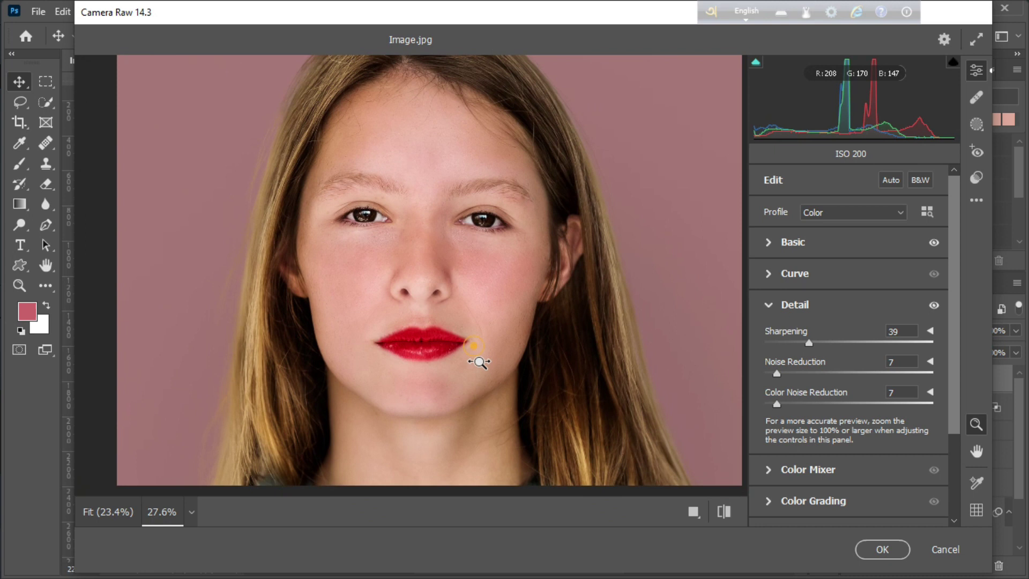
left_click(875, 545)
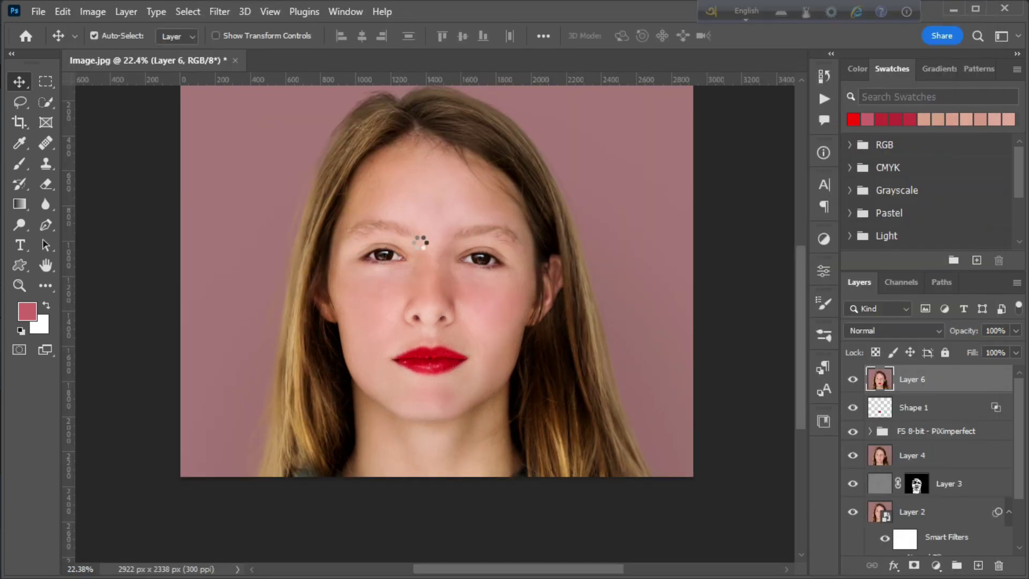
Export the retouched portrait as a JPG at quality 7, 100% scale and 2922 x 2338 px
left_click(20, 285)
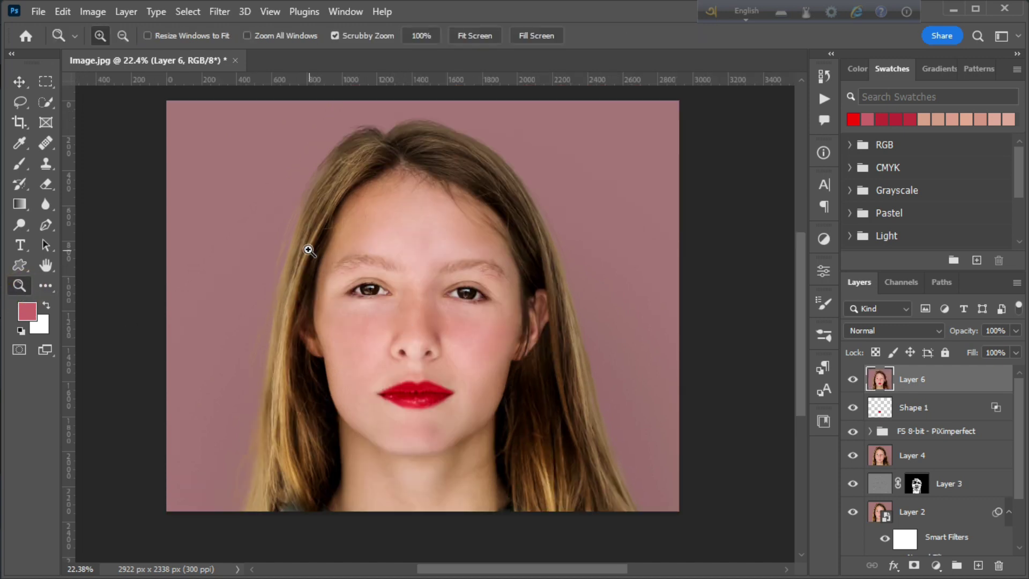
left_click(40, 12)
mouse_move(139, 257)
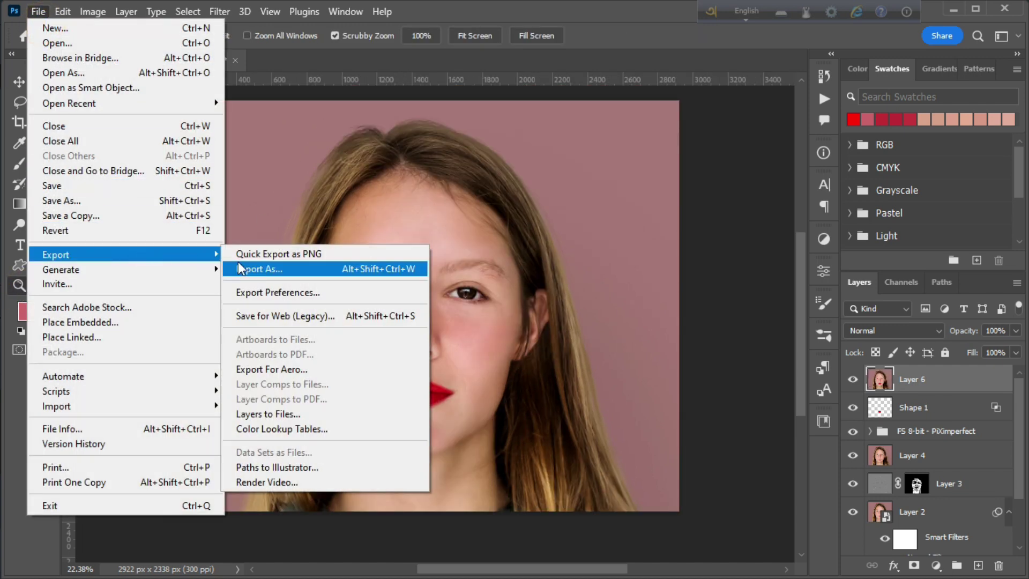
left_click(263, 265)
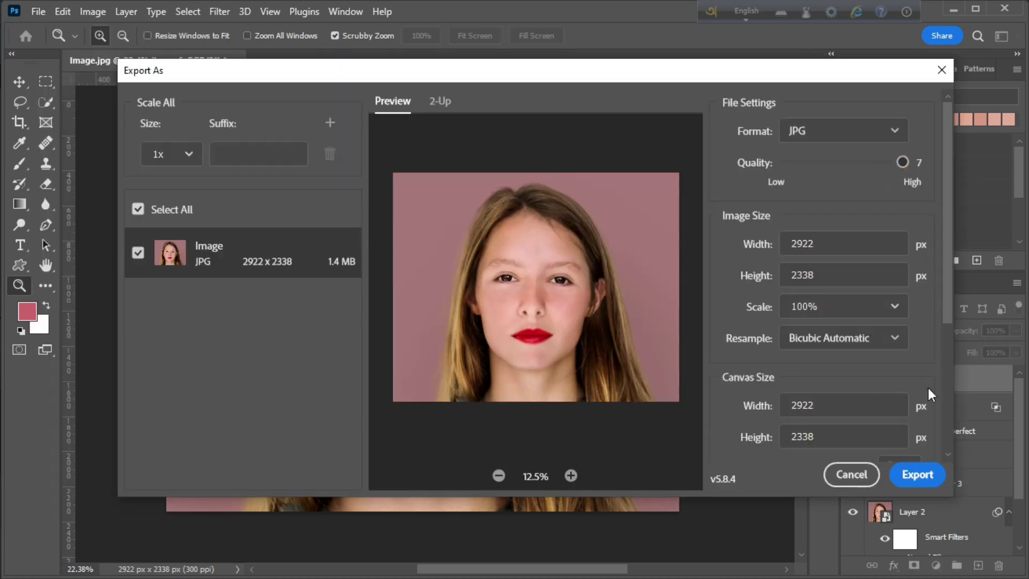
left_click(917, 474)
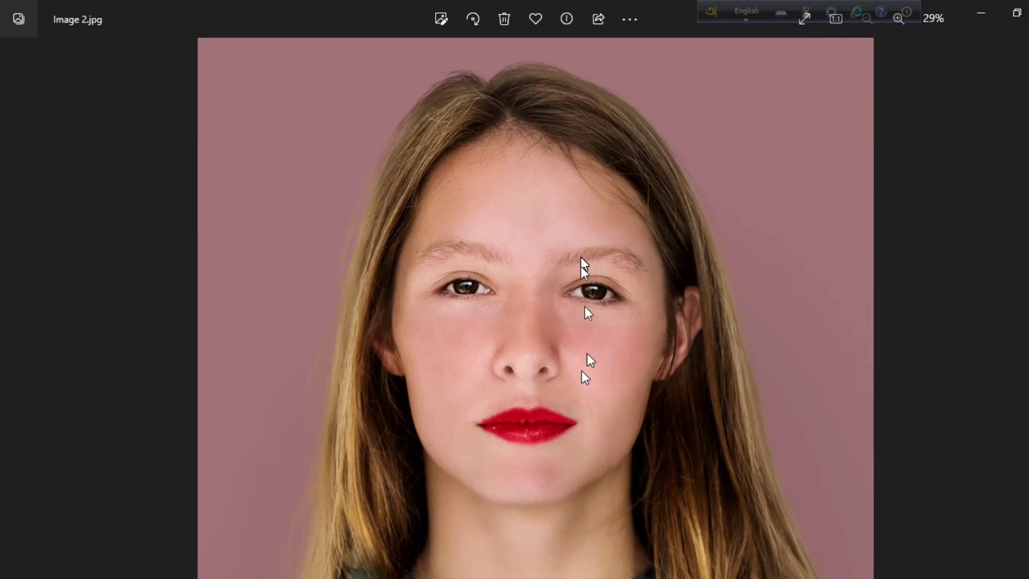
Examine the skin, eyes and lips up close in Image 2.jpg in the image viewer
scroll(585, 378, "up", 5)
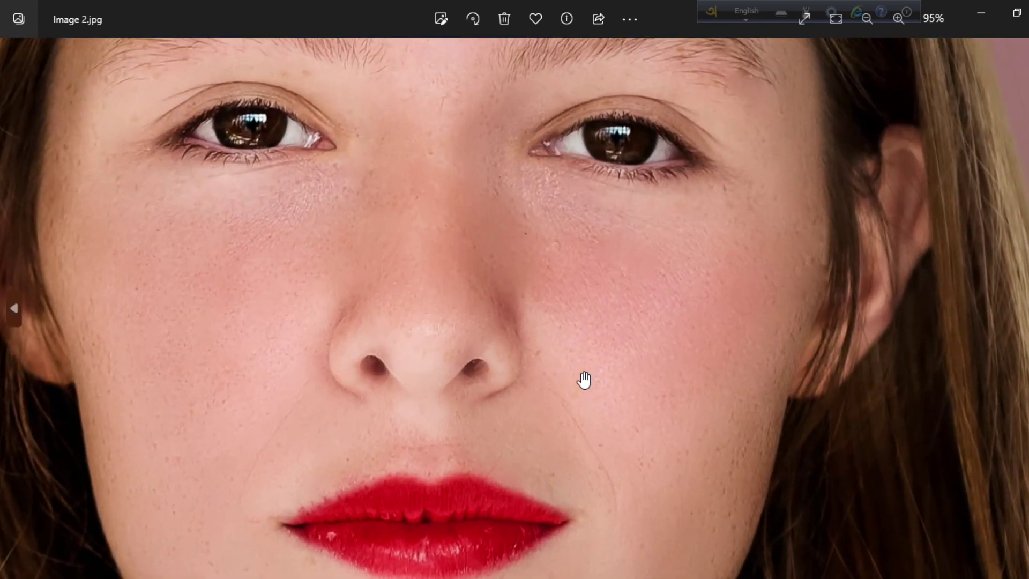
left_click_drag(239, 259, 332, 288)
scroll(332, 288, "up", 2)
scroll(334, 289, "down", 1)
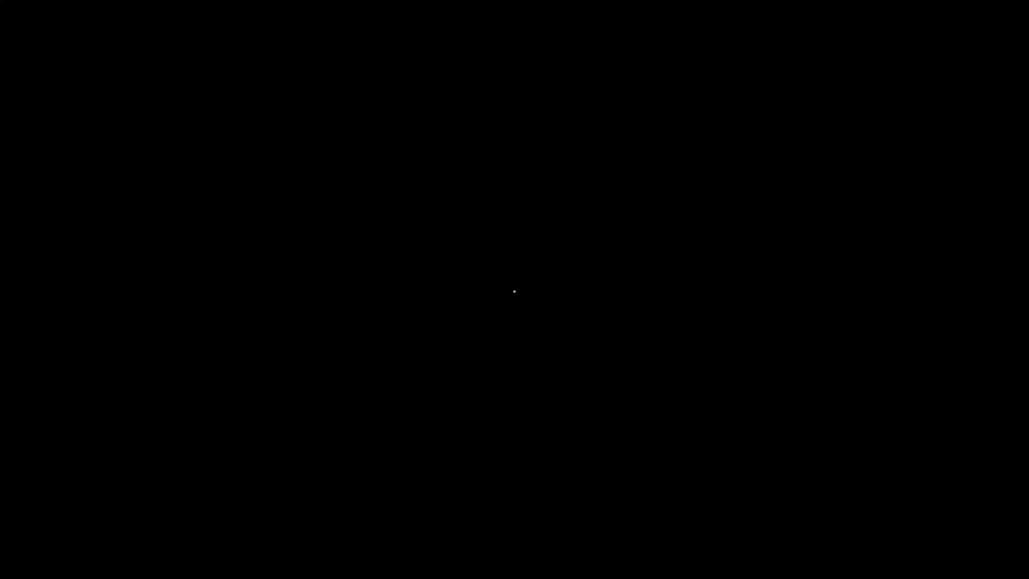